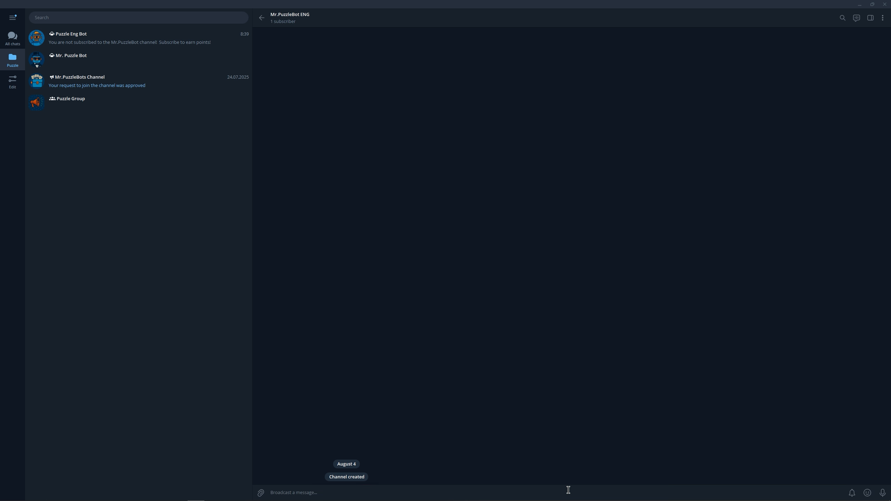
Step: Run the subscription check in the Puzzle Eng Bot chat and open the bot's personal account
left_click(262, 18)
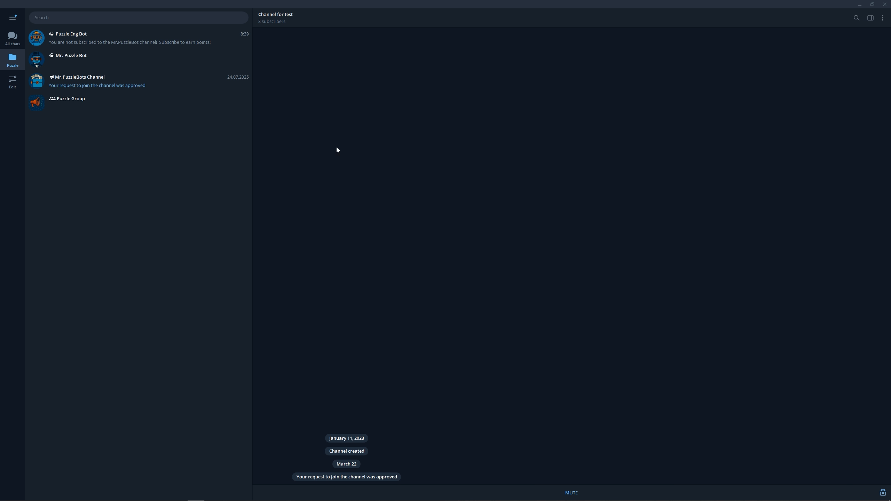
left_click(233, 44)
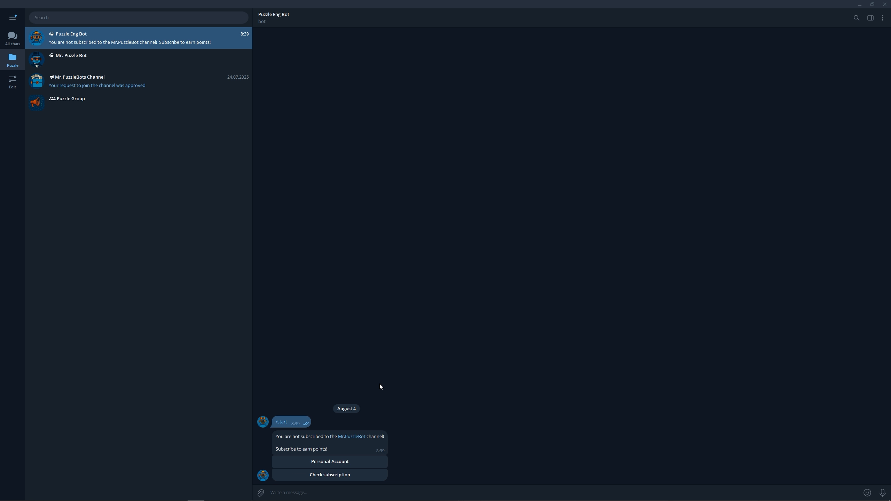
left_click(360, 476)
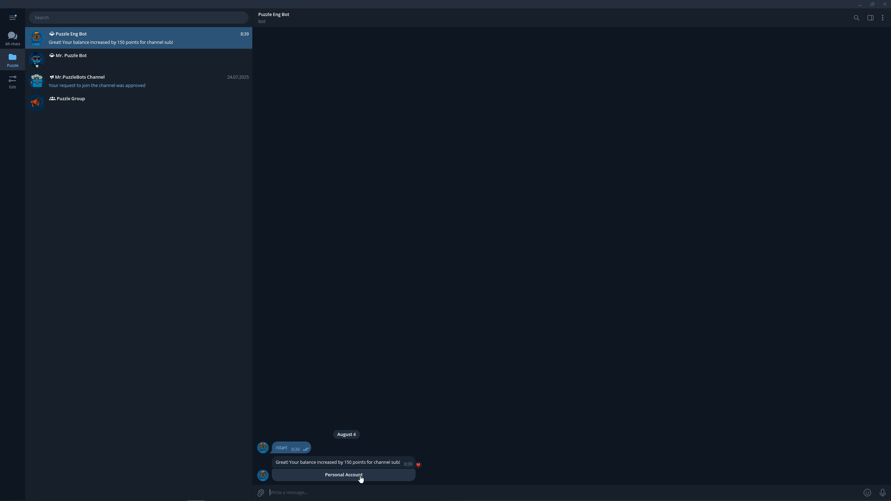
left_click(409, 476)
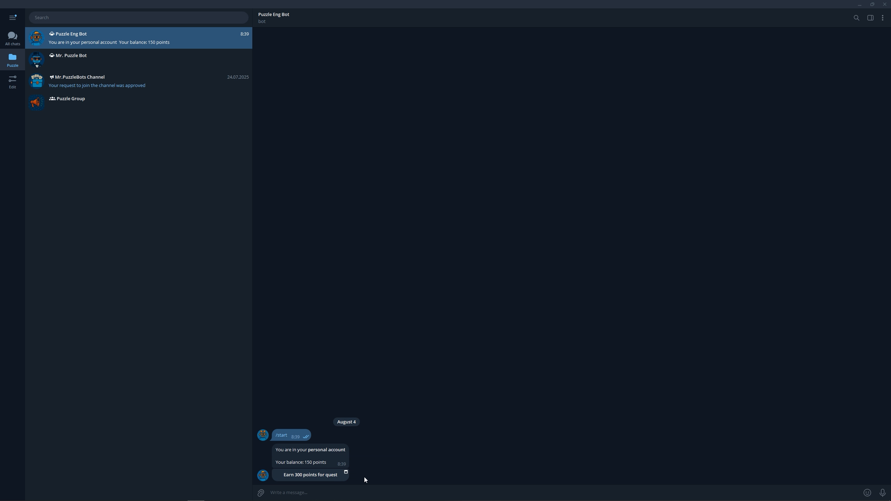
Step: Submit the 300-point quest questionnaire with No for bot experience, a first name and level "None", then return to the personal account
left_click(346, 479)
left_click(420, 221)
type("Marie")
left_click(415, 245)
type("None")
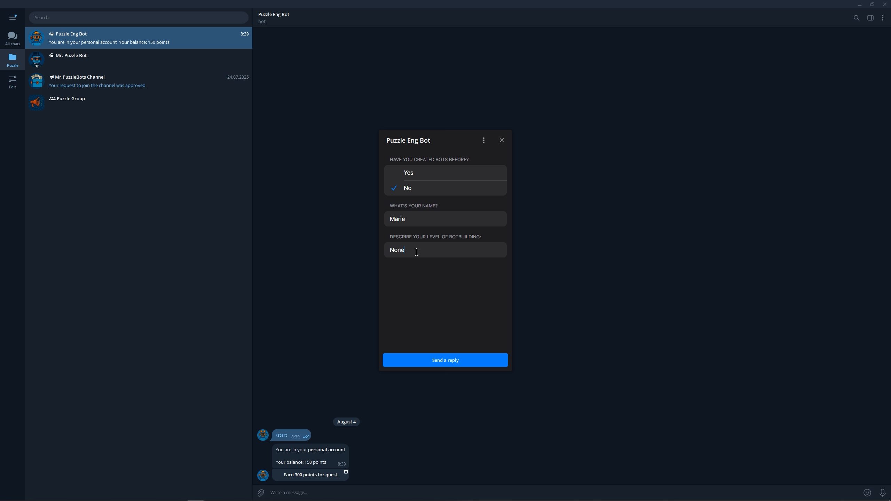
left_click(452, 364)
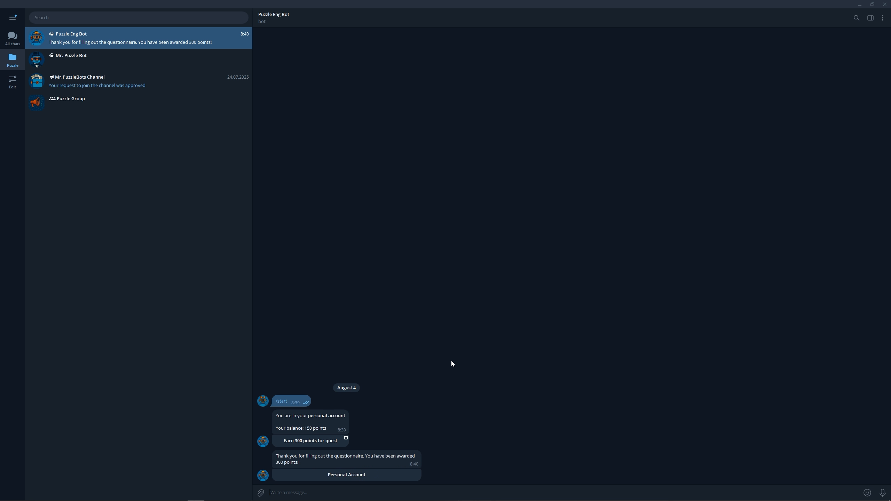
left_click(401, 476)
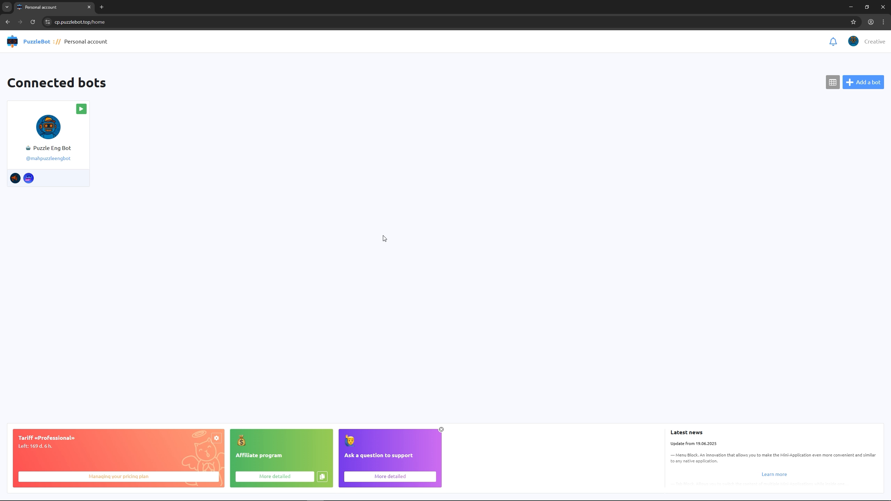
Step: Switch to PuzzleBot in the browser and add a personal variable named "Balance" to Puzzle Eng Bot, changing its value format
left_click(63, 136)
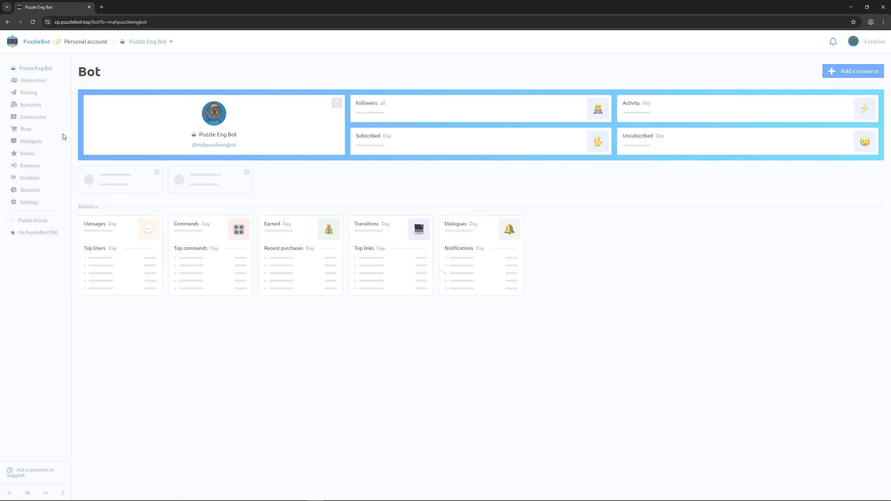
left_click(43, 177)
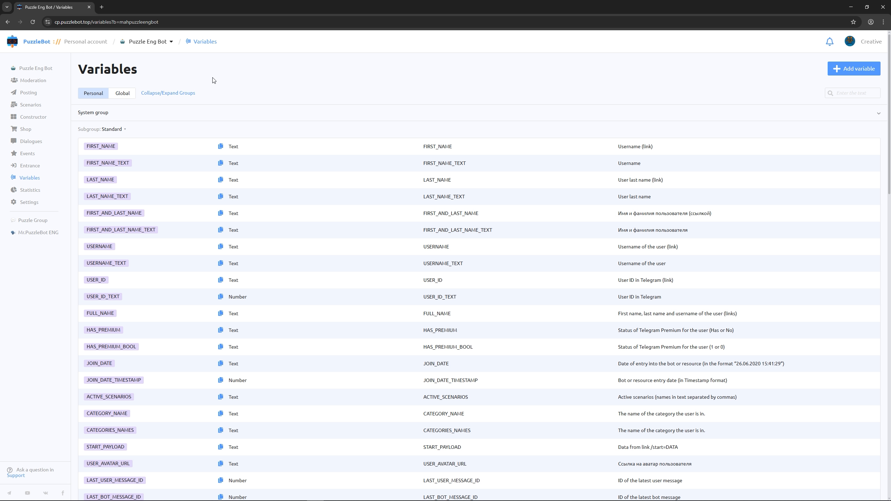
left_click(835, 68)
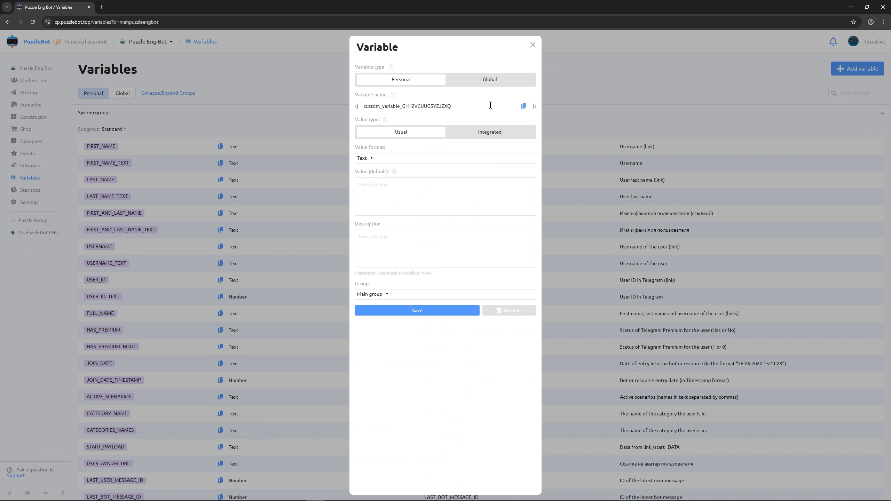
double_click(465, 108)
type("Balance")
left_click(377, 158)
left_click(367, 184)
left_click(387, 312)
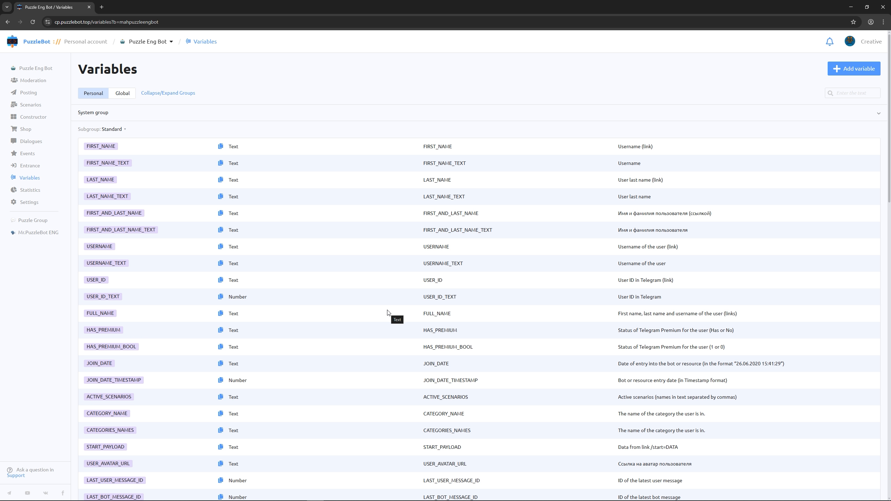
Step: Create two user categories in the bot's moderation section, "Quest points earnes" and "Subs points earnd"
left_click(44, 82)
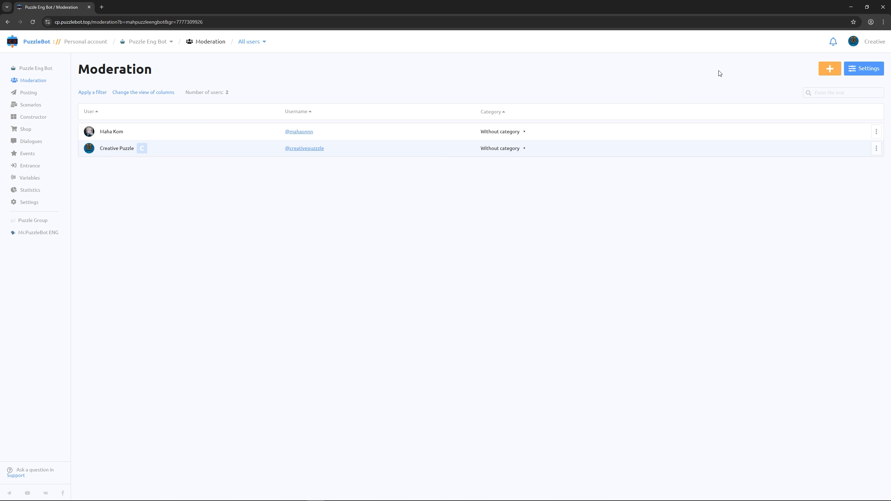
left_click(827, 68)
type("Quest points earnes")
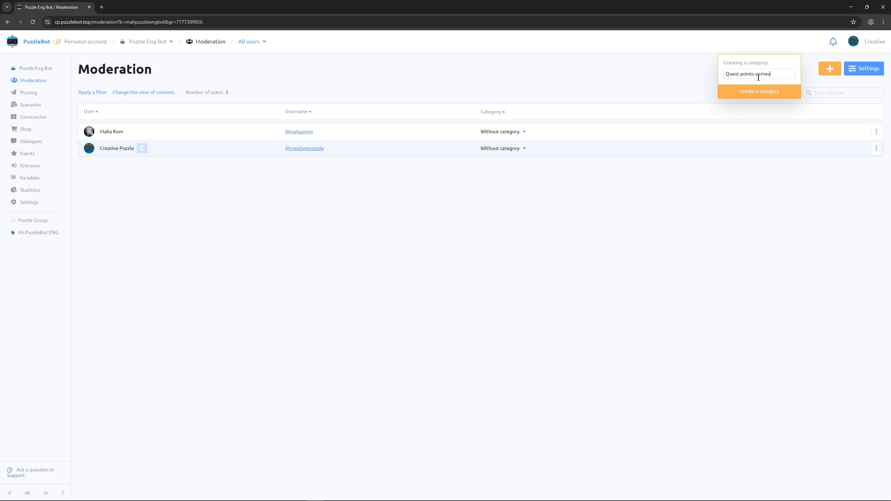
left_click(755, 95)
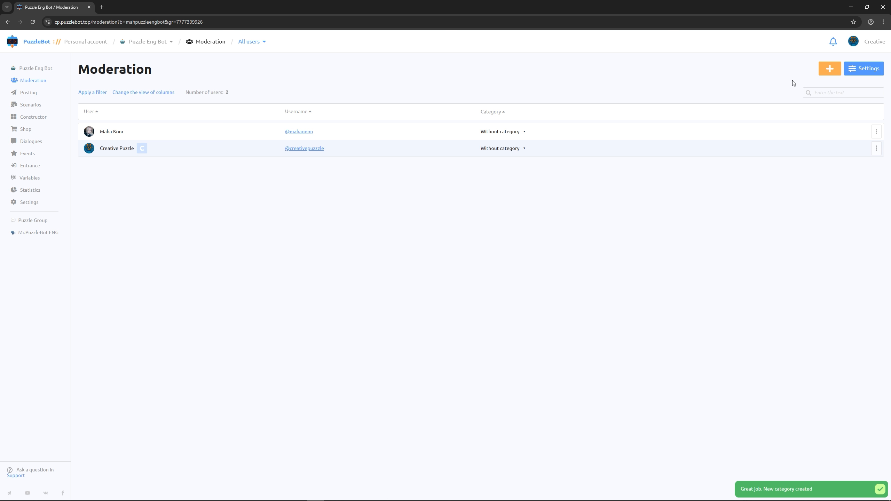
left_click(829, 68)
type("Subs points earnd")
left_click(762, 92)
Step: In the constructor, add an inline command "Have sub - 150 points" with the text "Great! Your balance increased by 150 points for channel sub!"
left_click(42, 116)
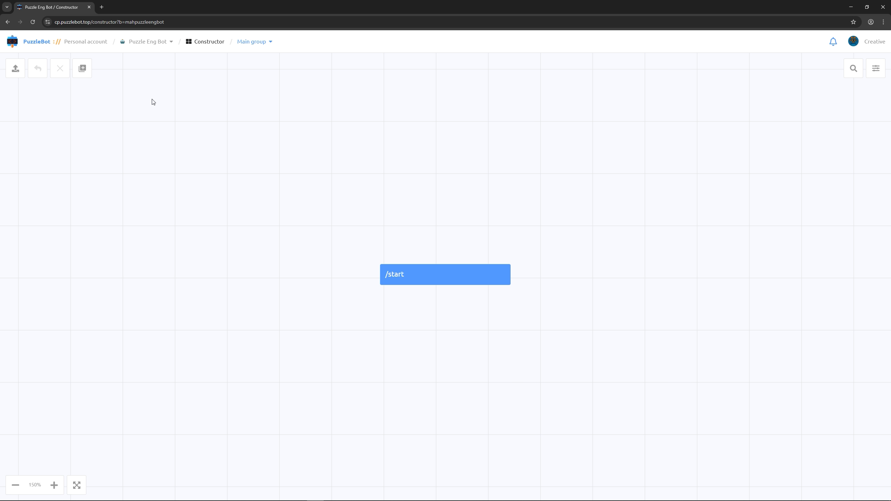
left_click(82, 69)
left_click(127, 99)
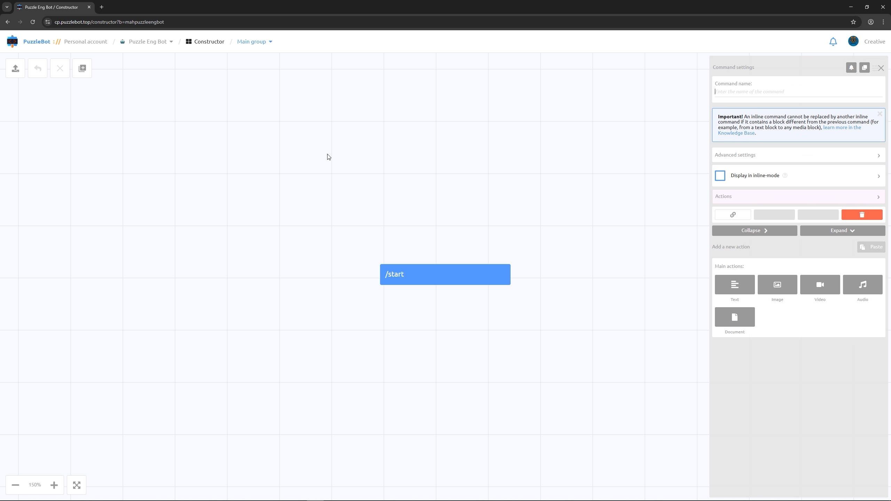
type("Have sub - 150 points")
left_click(729, 286)
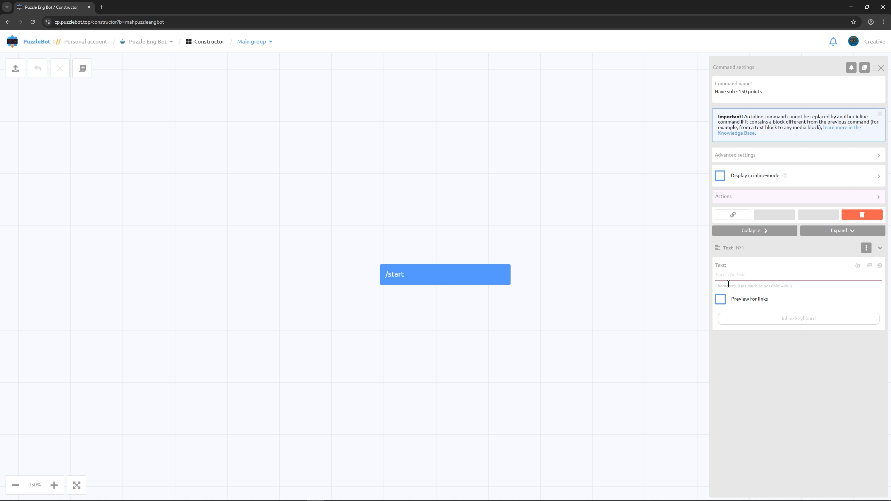
left_click(729, 277)
type("Great! Your balance increased by 150 points for channel sub!")
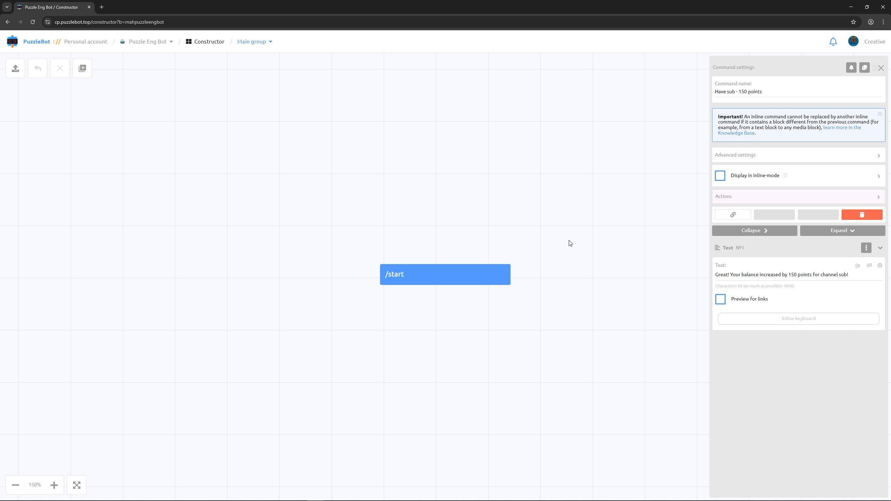
left_click(332, 203)
Step: Add an inline command "Without sub" with the text "You are not subscribed to the Mr.PuzzleBot channel"
left_click(89, 71)
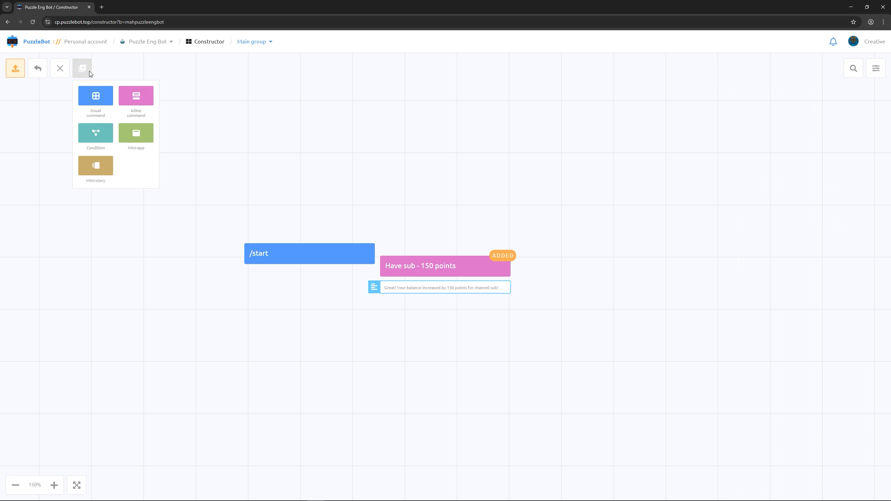
left_click(136, 96)
type("Without sub")
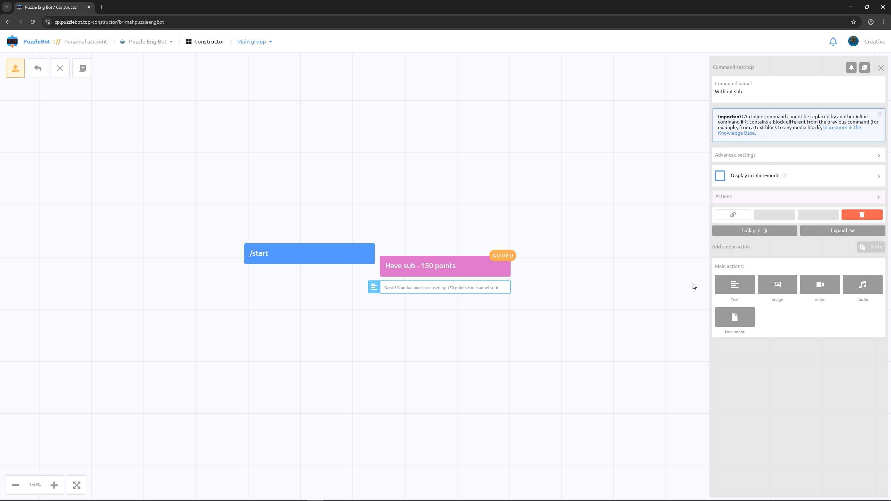
left_click(741, 291)
left_click(742, 279)
type("You are not subscribed ")
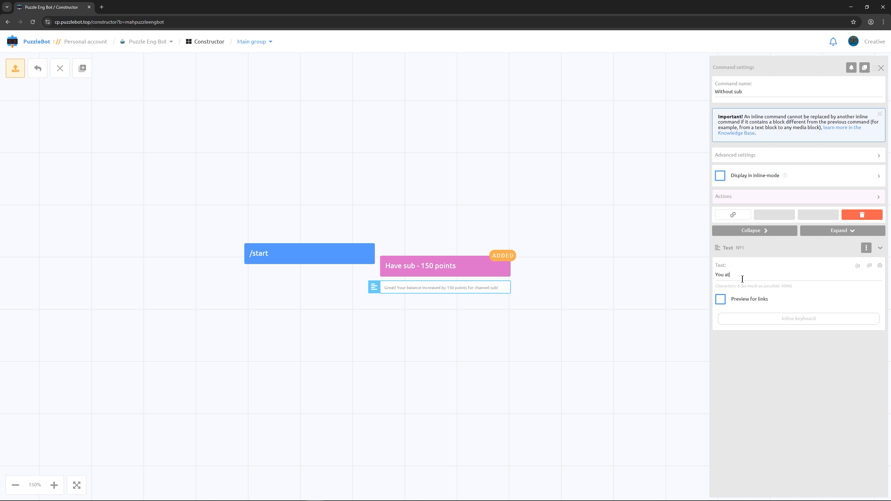
type("to the Mr.PuzzleBot channel")
Step: Turn "Mr.PuzzleBot" in the message text into a link and end the sentence with an exclamation mark
double_click(810, 276)
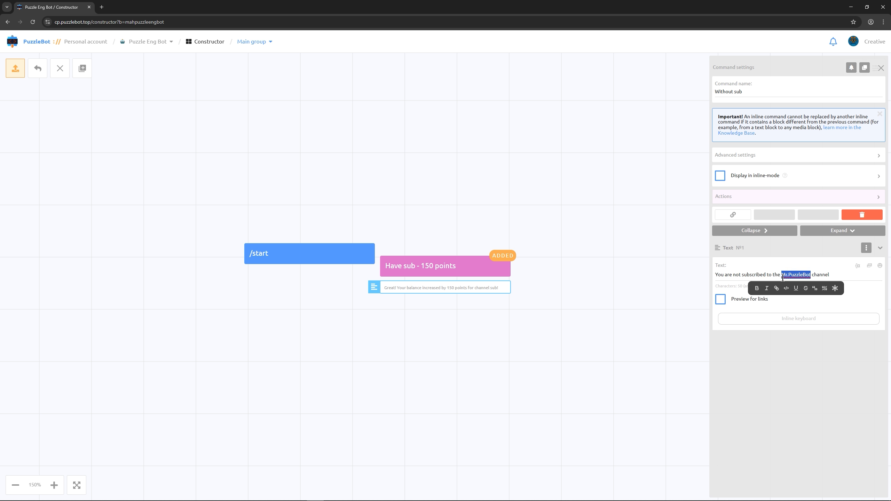
left_click(782, 287)
left_click(833, 276)
type("!")
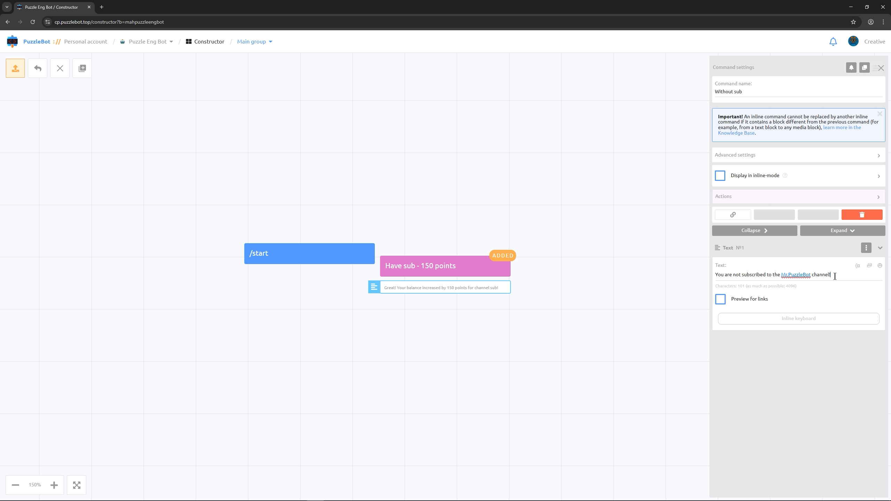
Step: Add a separate line "Subscribe to earn points!" to the message and place the "Have sub - 150 points" block above "Without sub"
key("Return")
key("Return")
type("Subscribe to earn points!")
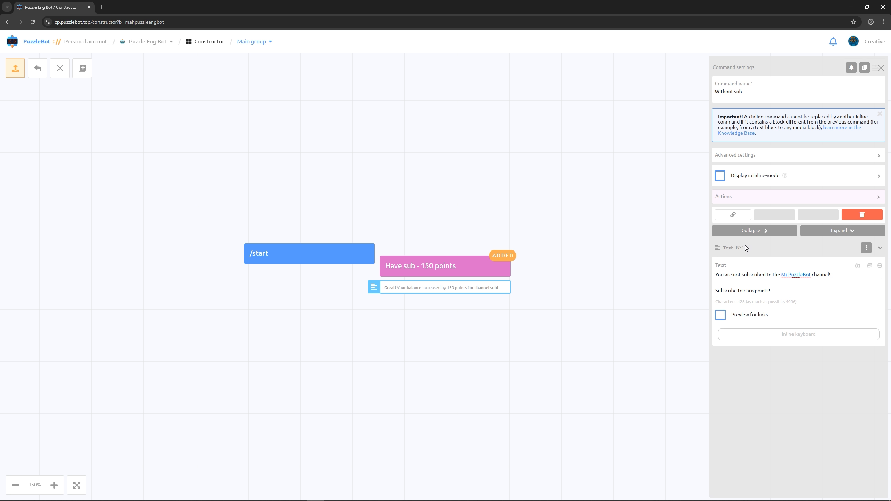
left_click(584, 193)
left_click_drag(336, 245, 470, 216)
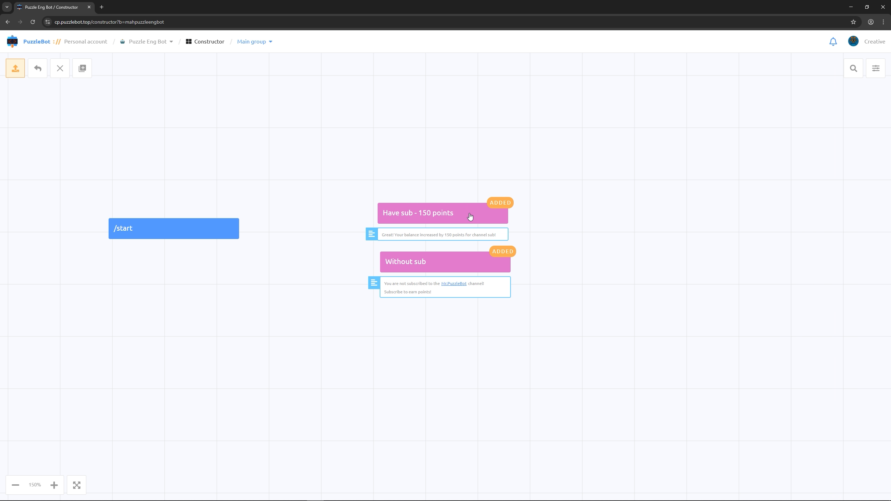
Step: Create a simple condition named "Check sub"
left_click(82, 69)
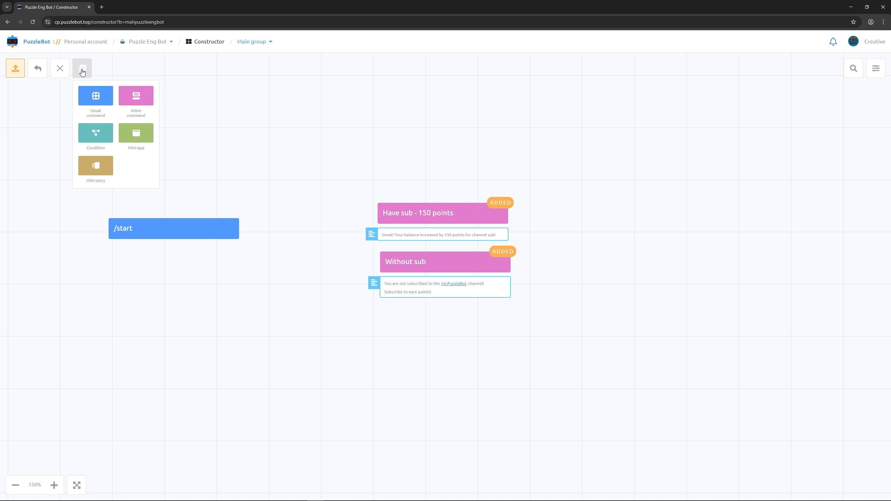
left_click(93, 136)
type("Check sub")
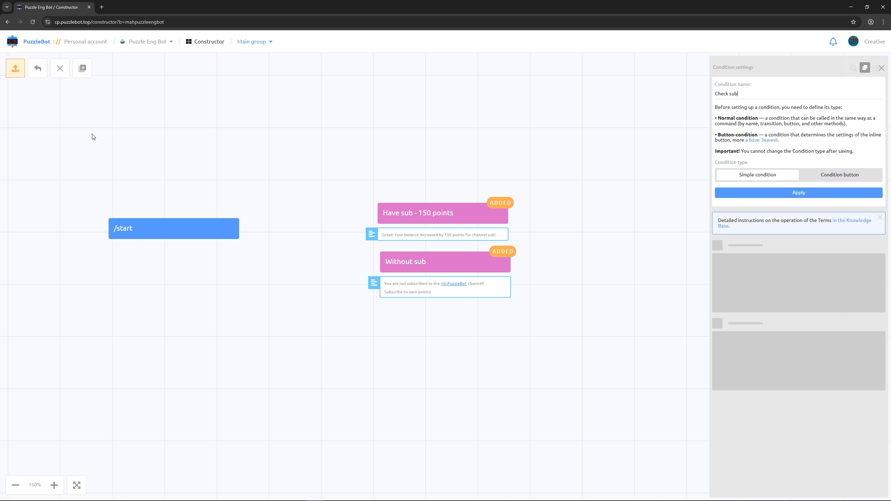
left_click(735, 196)
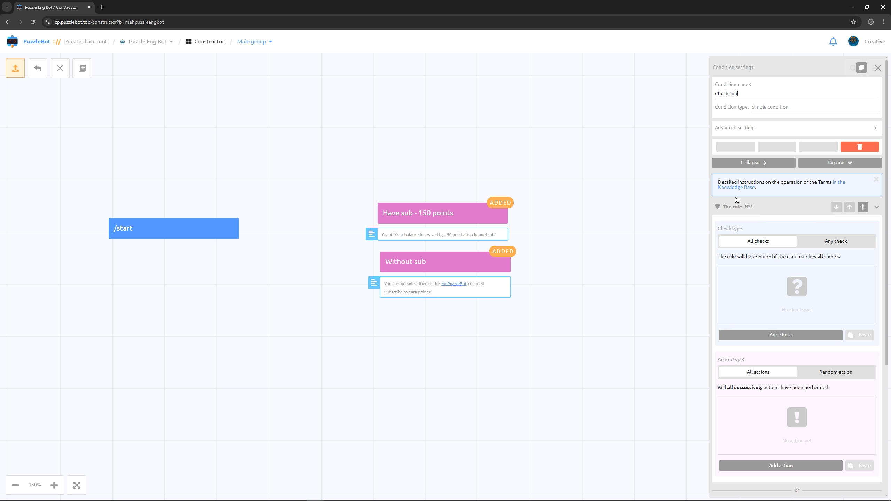
Step: Add a subscription availability check for the Mr.PuzzleBot ENG channel to the condition's first rule
left_click(756, 334)
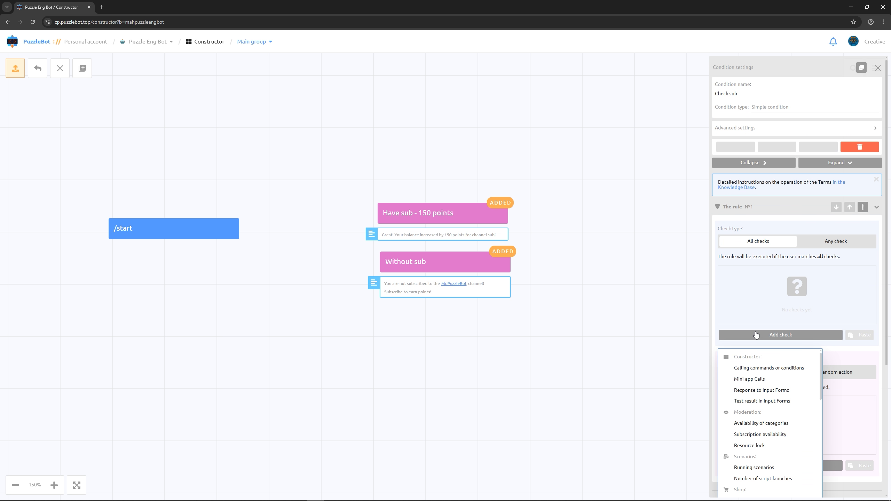
left_click(757, 434)
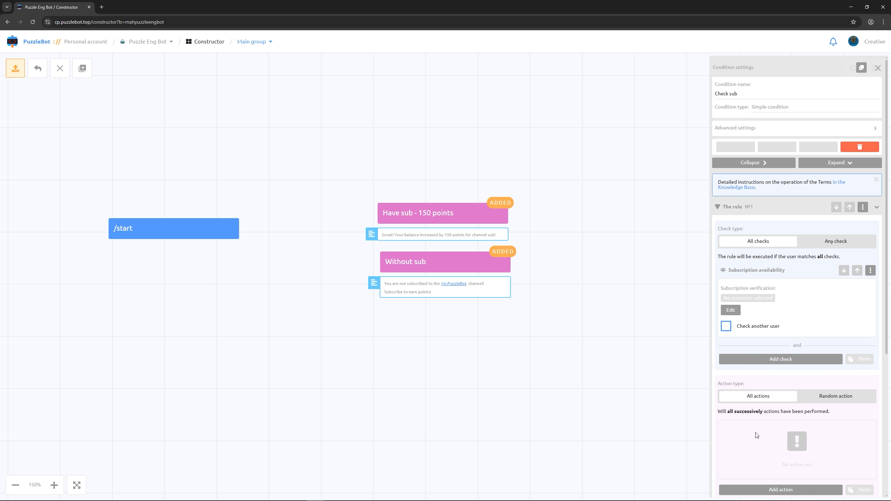
left_click(738, 310)
left_click(732, 361)
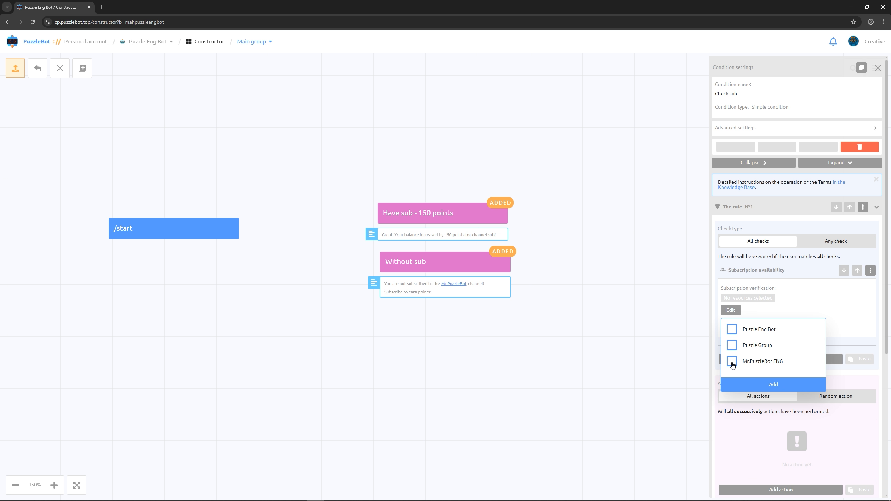
left_click(738, 384)
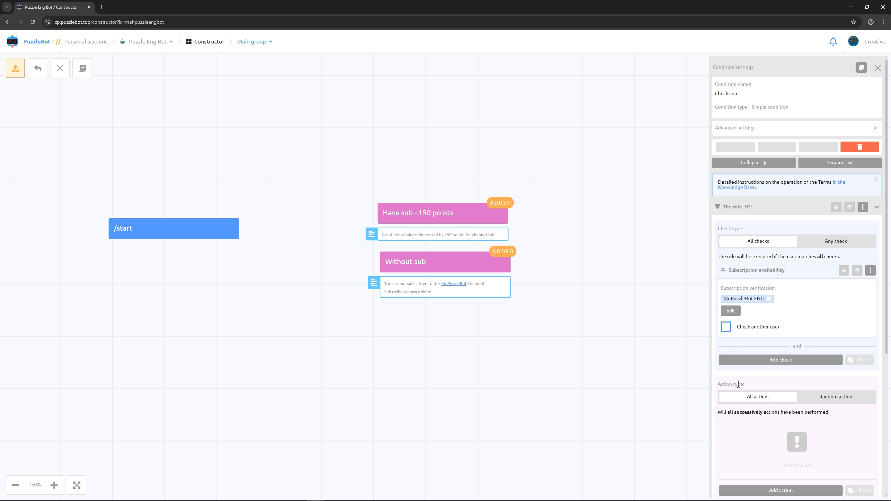
Step: Add an Edit variable action to the first rule of "Check sub" that adds 150 to the Balance variable
scroll(738, 384, "down", 4)
left_click(749, 357)
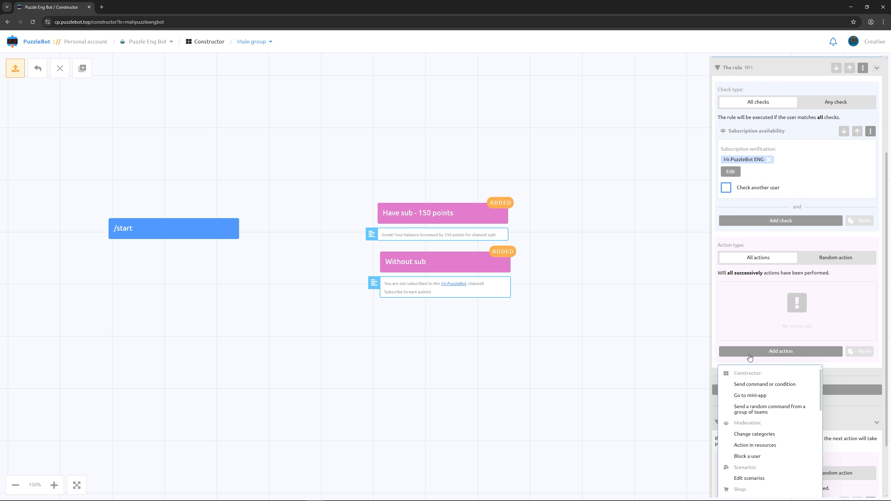
scroll(749, 357, "down", 5)
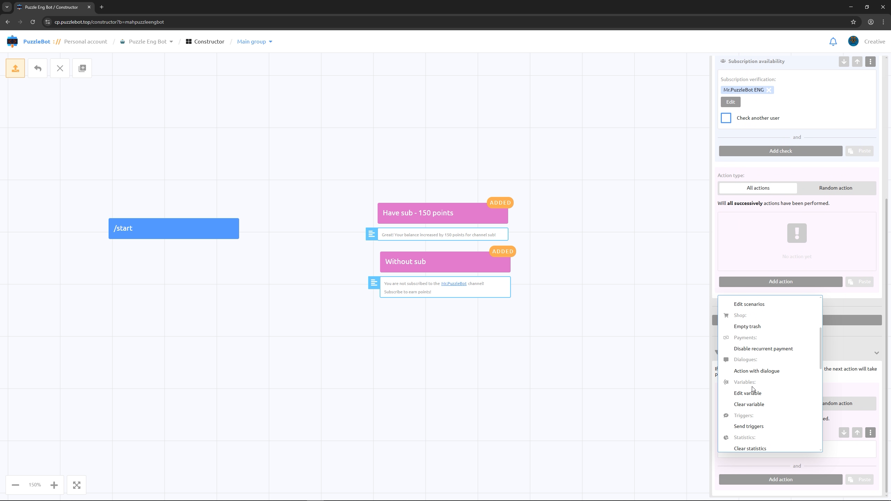
left_click(751, 392)
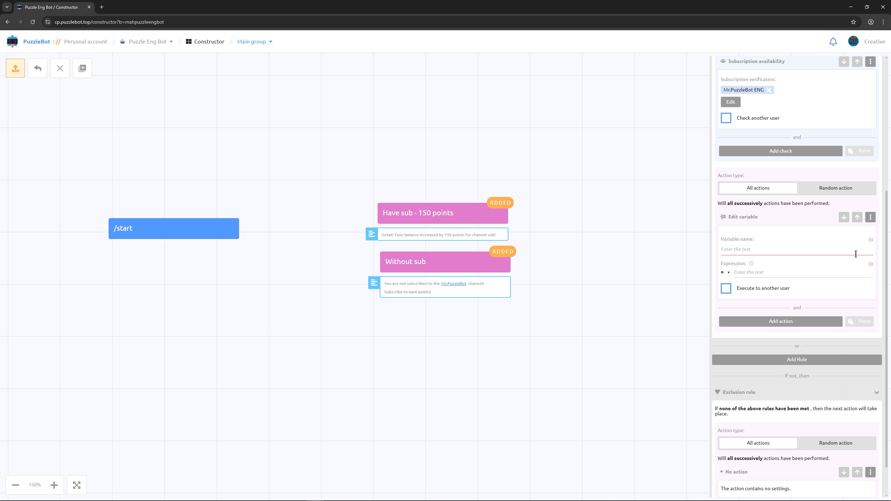
left_click(870, 242)
left_click(750, 263)
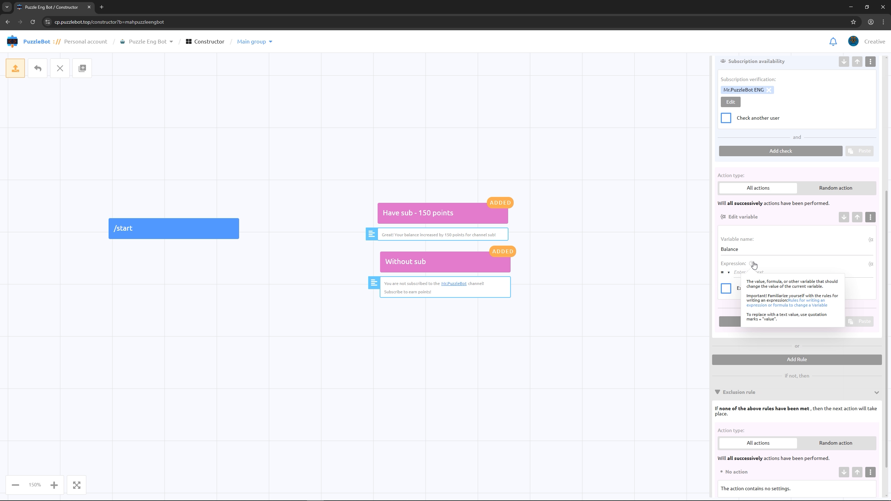
left_click(728, 273)
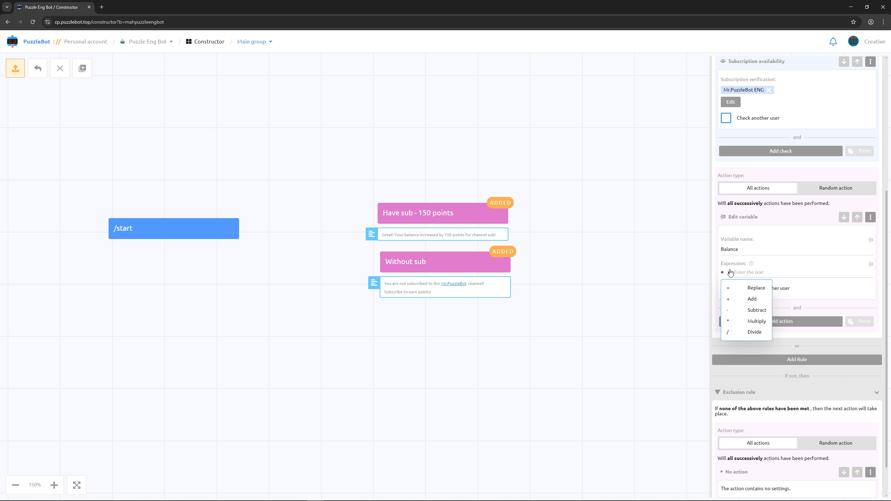
left_click(751, 299)
left_click(757, 273)
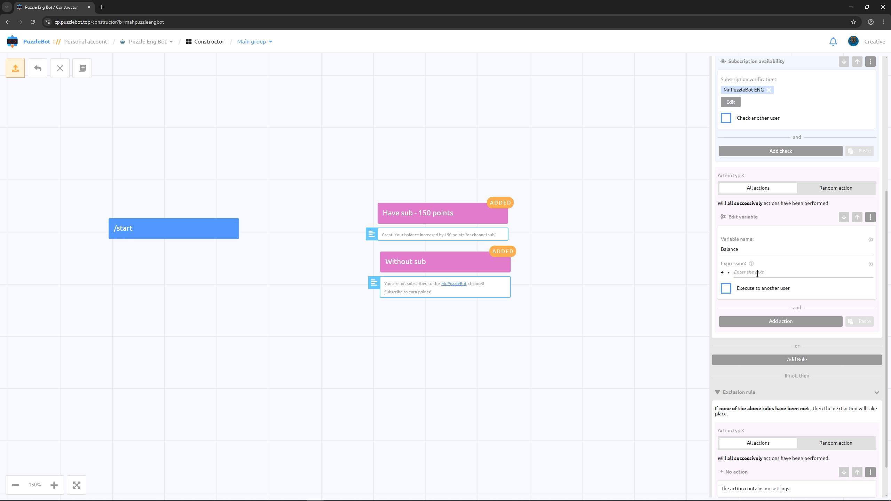
type("150")
Step: Add a Change categories action to the first rule that gives the user Puzzle Eng Bot's "Subs points earned" category, using Change mode
left_click(758, 321)
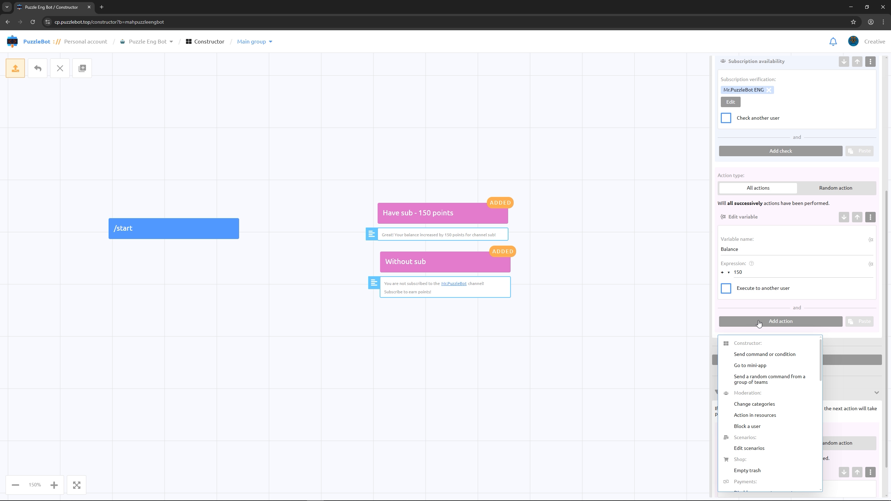
left_click(759, 403)
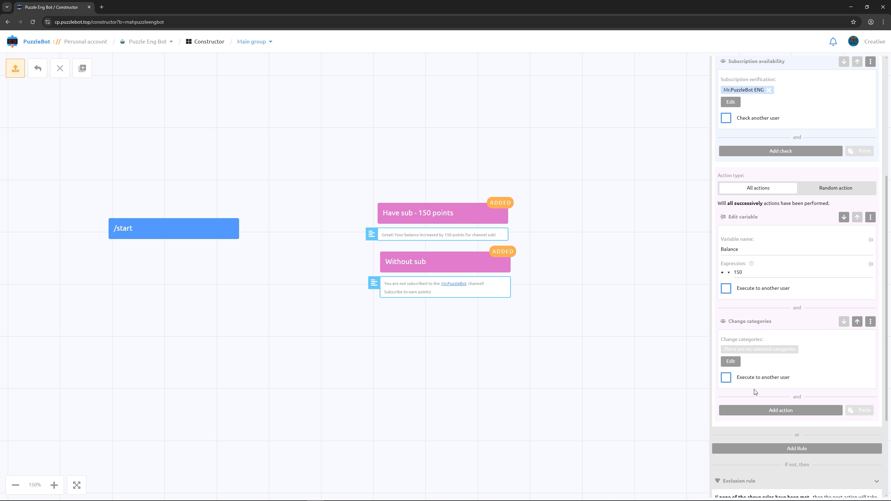
left_click(740, 365)
left_click(799, 382)
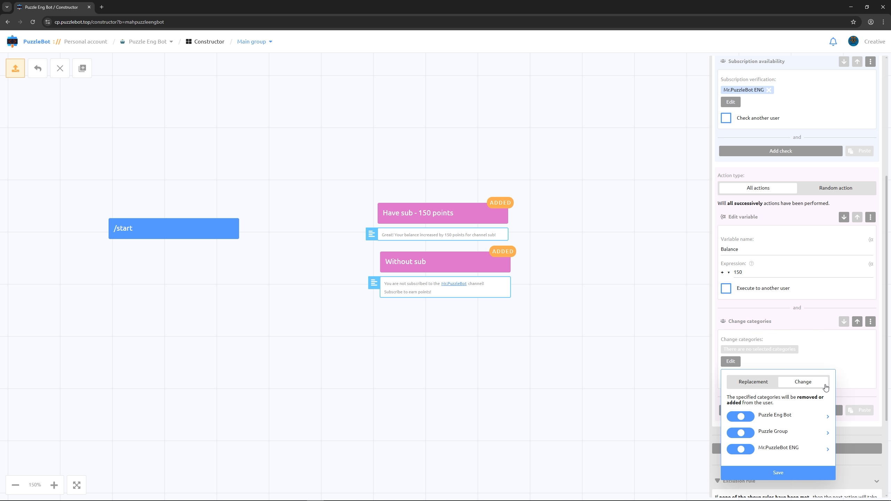
scroll(826, 387, "down", 1)
left_click(828, 382)
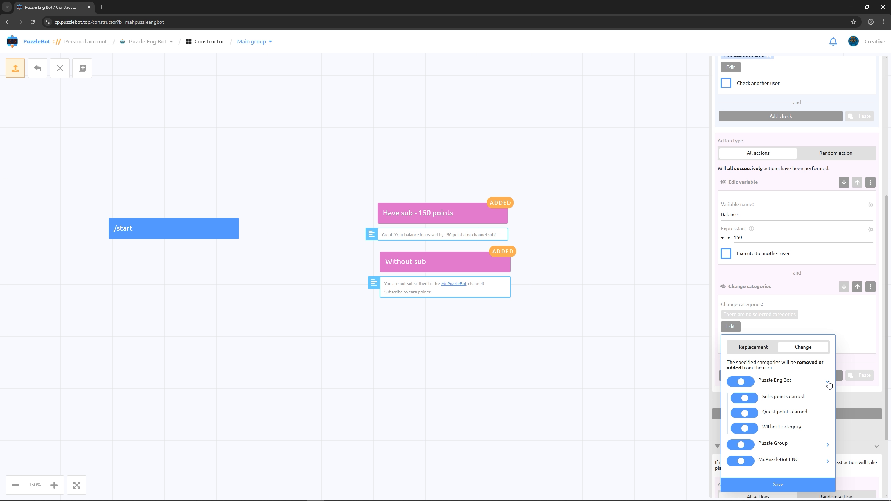
left_click(753, 398)
left_click(779, 485)
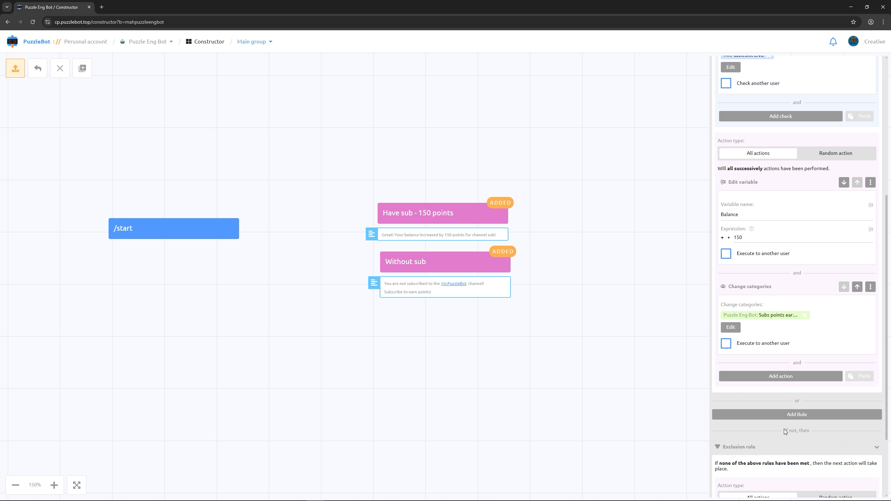
Step: Add a Send command or condition action to the first rule that calls "Have sub - 150 points"
left_click(783, 378)
left_click(775, 409)
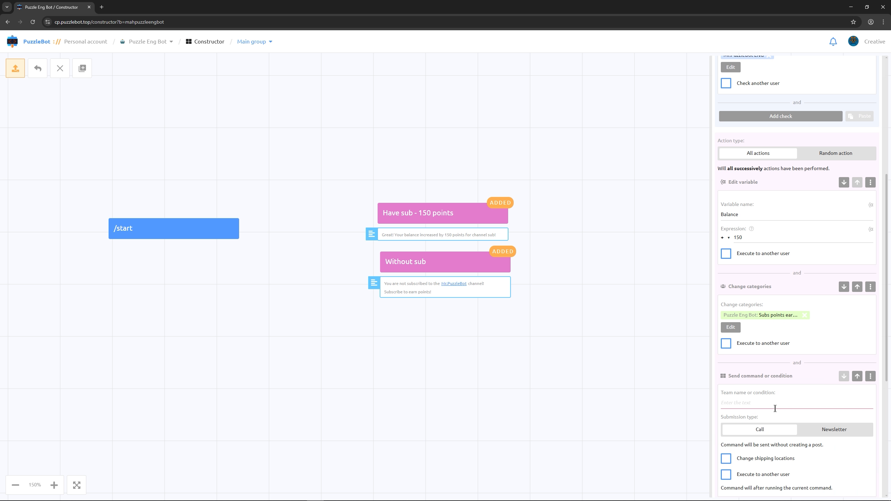
left_click(774, 405)
type("h")
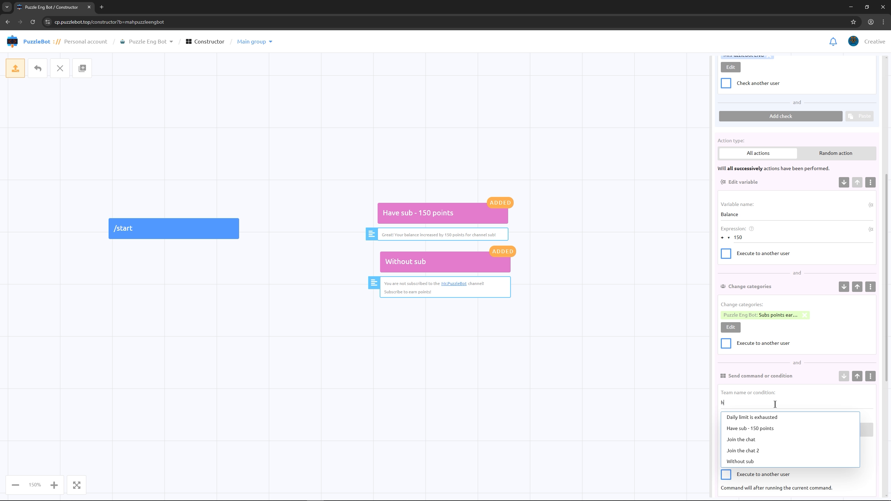
left_click(761, 428)
Step: Replace the exclusion rule's empty action with one that sends the "Without sub" command, and close the condition settings
scroll(782, 416, "down", 5)
scroll(783, 415, "down", 1)
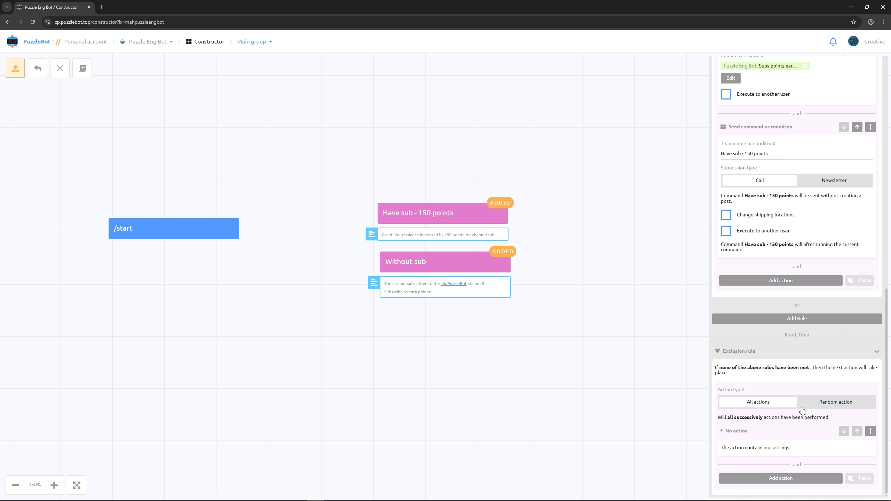
left_click(853, 434)
scroll(853, 434, "down", 1)
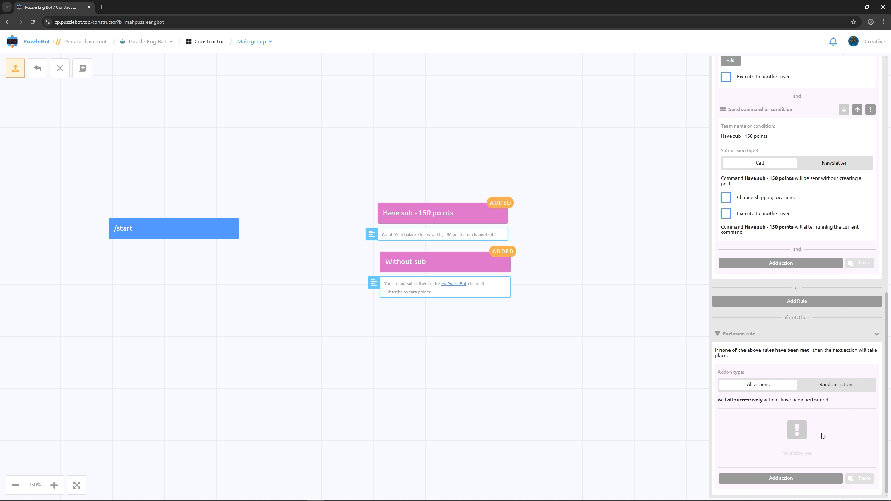
left_click(793, 477)
left_click(764, 339)
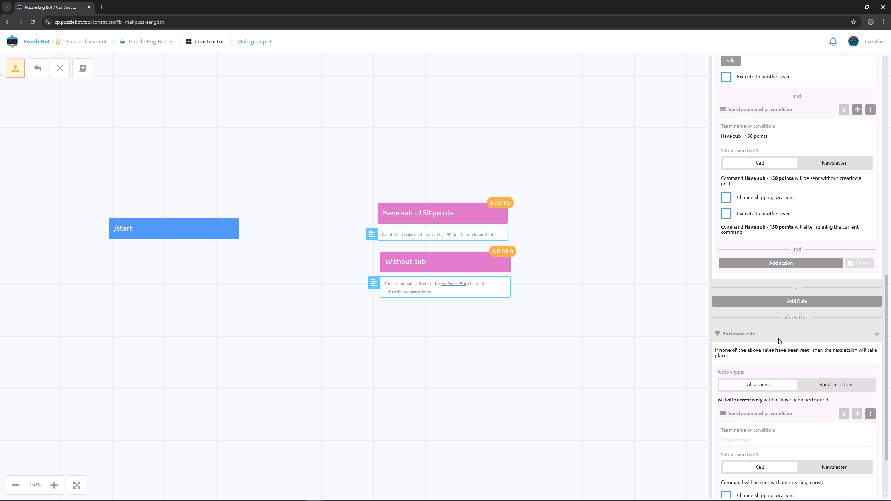
left_click(752, 436)
type("w")
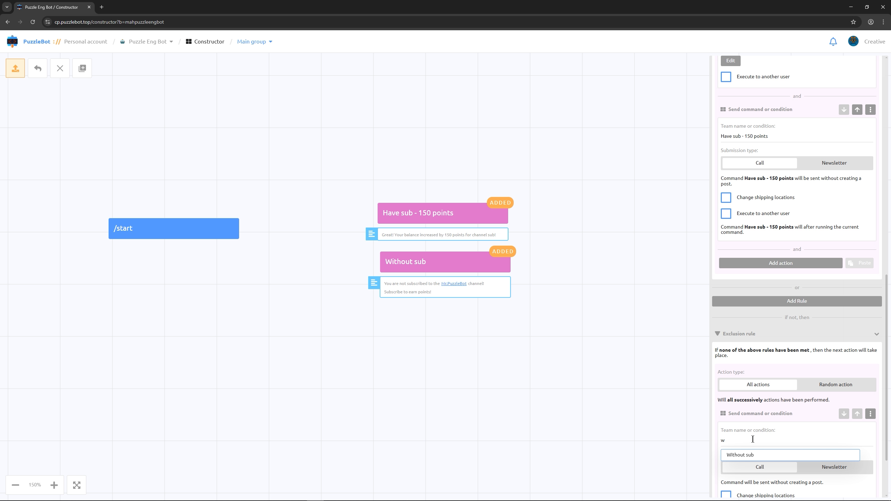
left_click(754, 455)
left_click(469, 430)
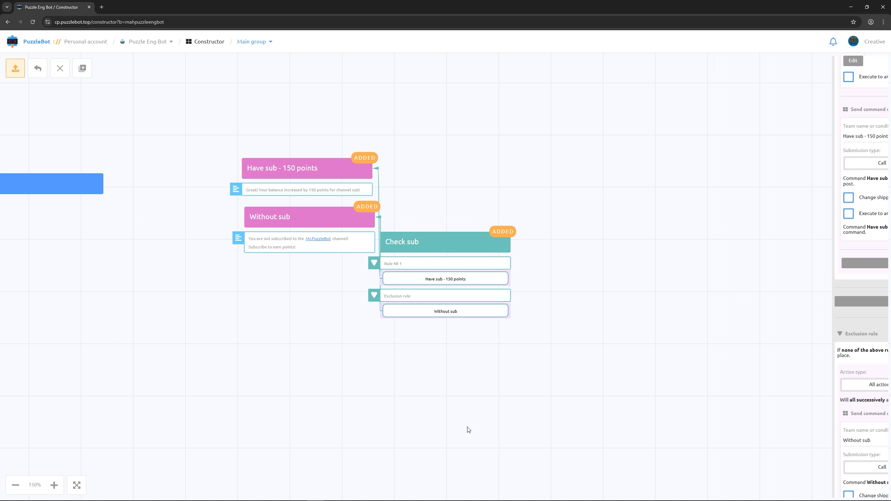
Step: Create an inline command named "Get 150 points Sub"
left_click(83, 69)
left_click(144, 105)
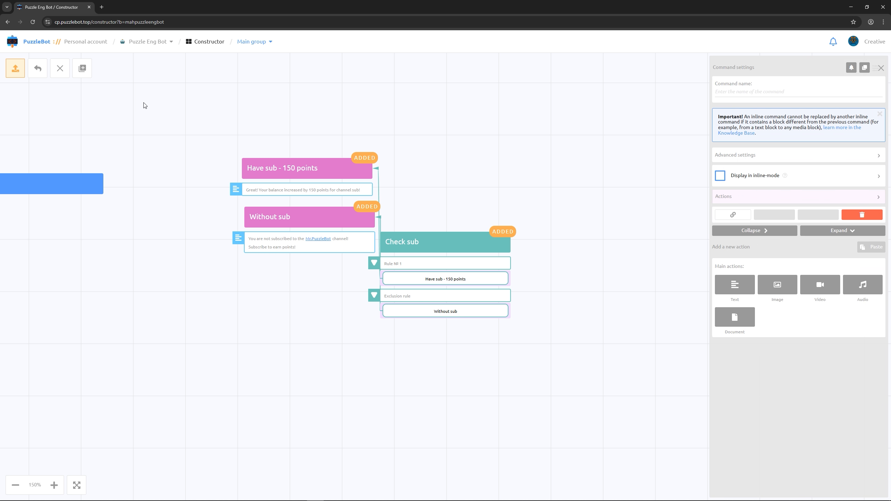
type("Get 150 points Sub")
Step: Add the text "Subscribe to Mr.PuzzleBot channel to earn 150 points!" to the command, with "Mr.PuzzleBot" as a link
left_click(733, 284)
type("Subscribe")
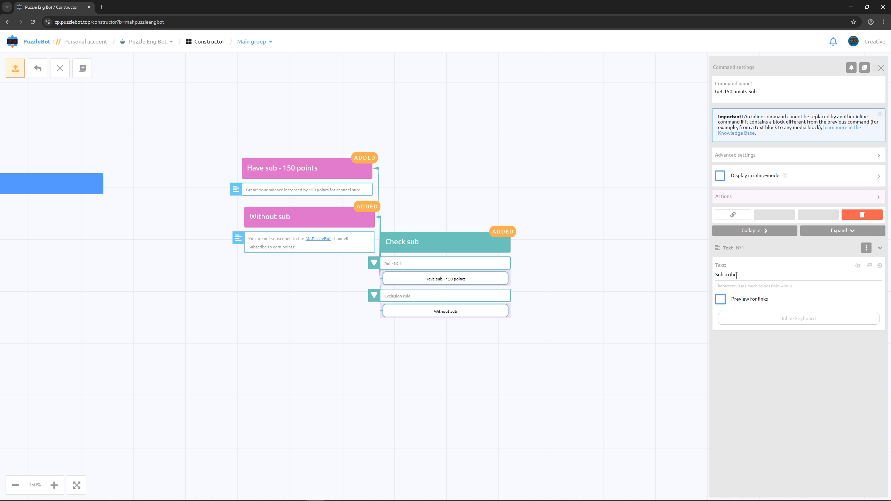
type(" to Mr.PuzzleBot channel")
double_click(743, 275)
key("ctrl+v")
key("Return")
left_click(801, 274)
type("to earn 150 poin")
Step: Add an inline button "Earn 150 points" under the text that jumps to the "Check sub" condition, and close the command settings
left_click(811, 318)
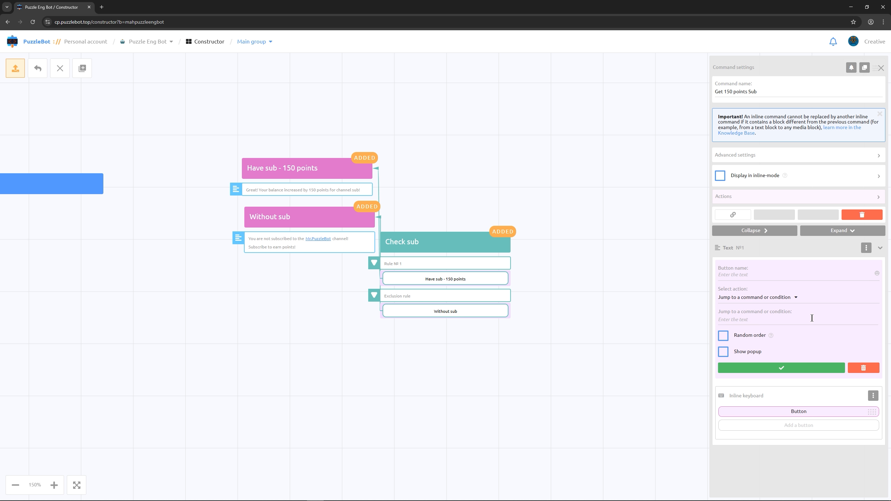
type("Earn")
type("ch")
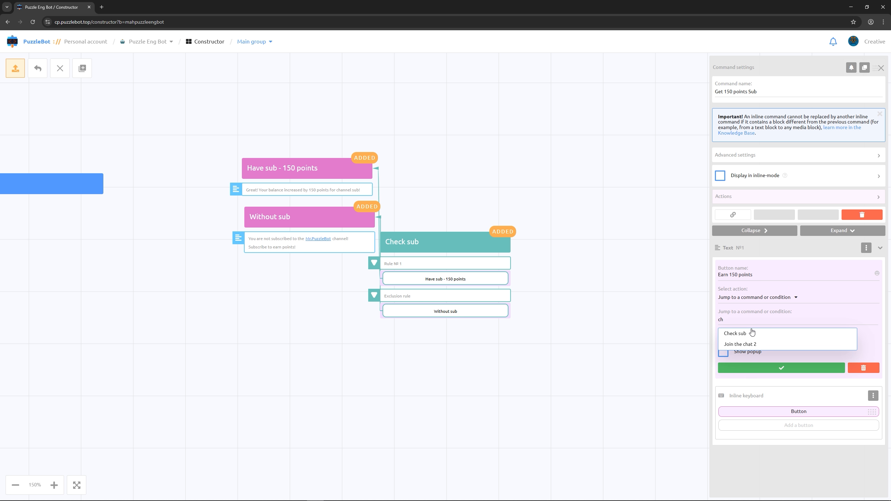
left_click(752, 333)
left_click(757, 367)
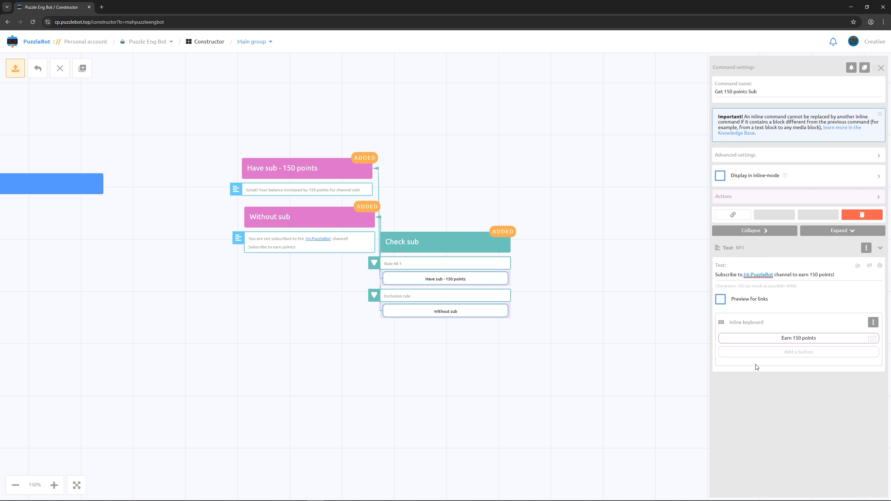
left_click(636, 338)
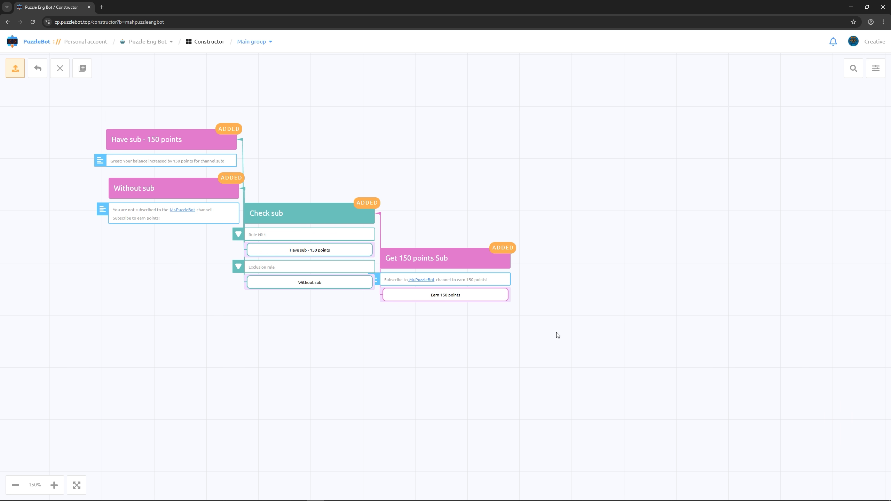
Step: Create a condition of the Condition button type named "Earn 150 points for sub"
left_click(84, 70)
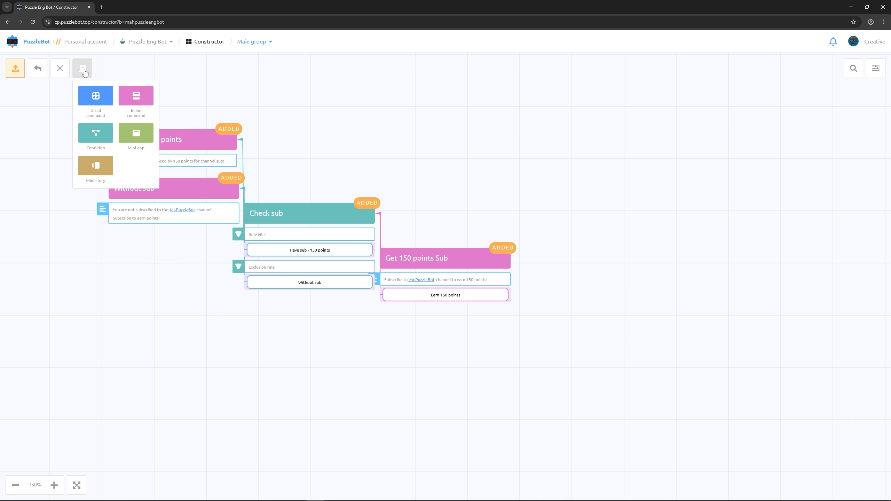
left_click(96, 132)
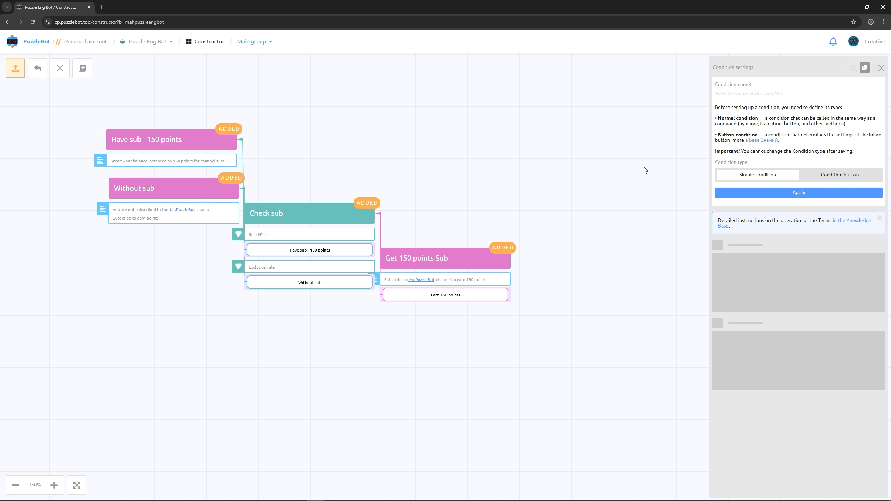
left_click(821, 175)
type("Earn 150 points for sub")
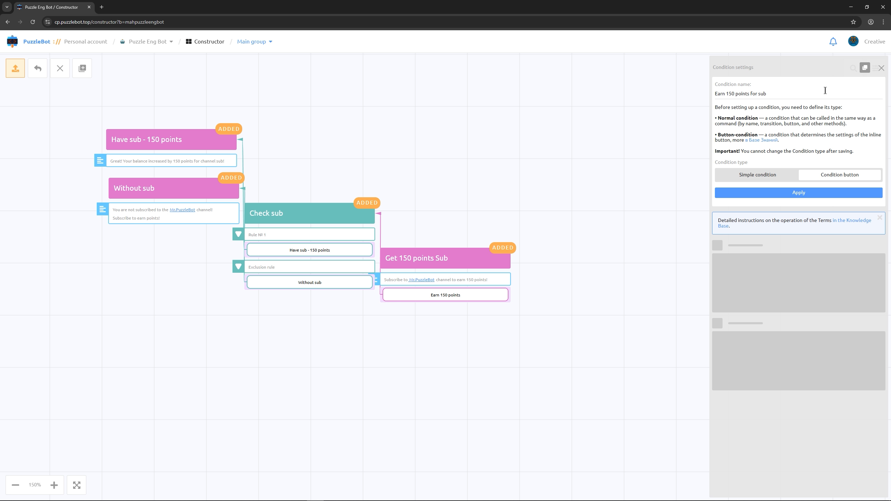
left_click(819, 192)
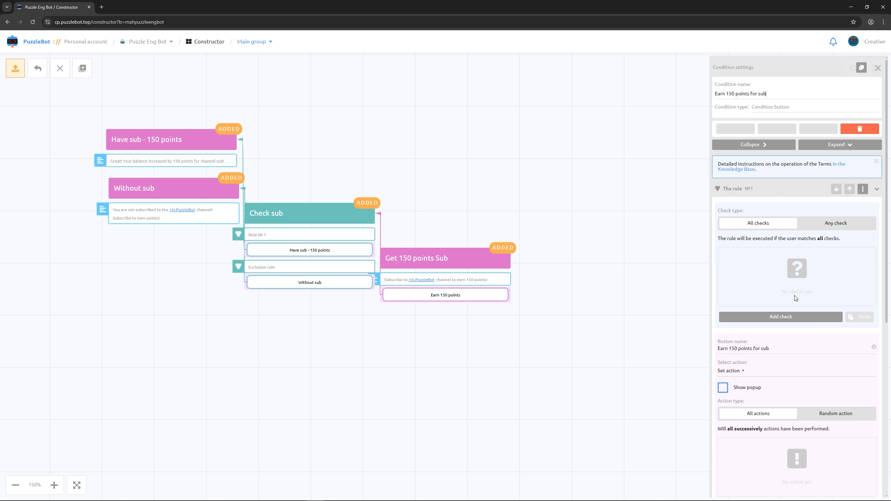
Step: Add an Availability of categories check to the first rule that requires Puzzle Eng Bot's "Subs points earned" category, using All mode
left_click(788, 316)
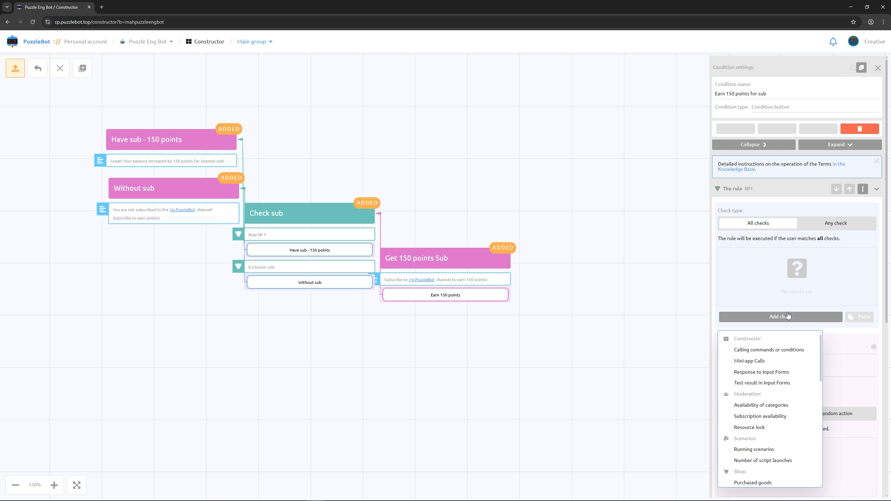
left_click(771, 406)
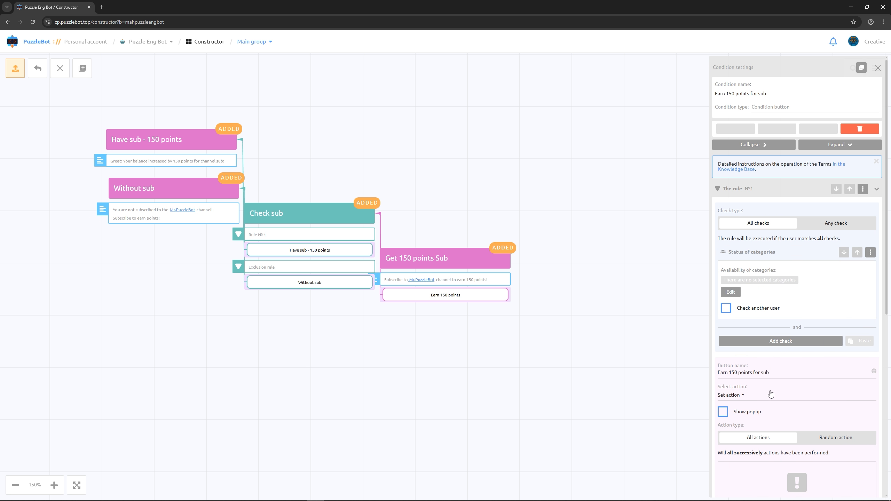
left_click(737, 292)
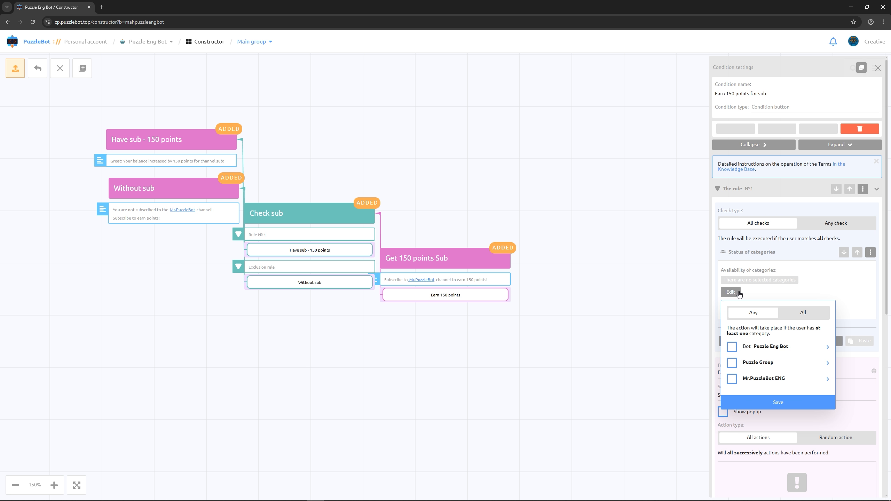
left_click(789, 313)
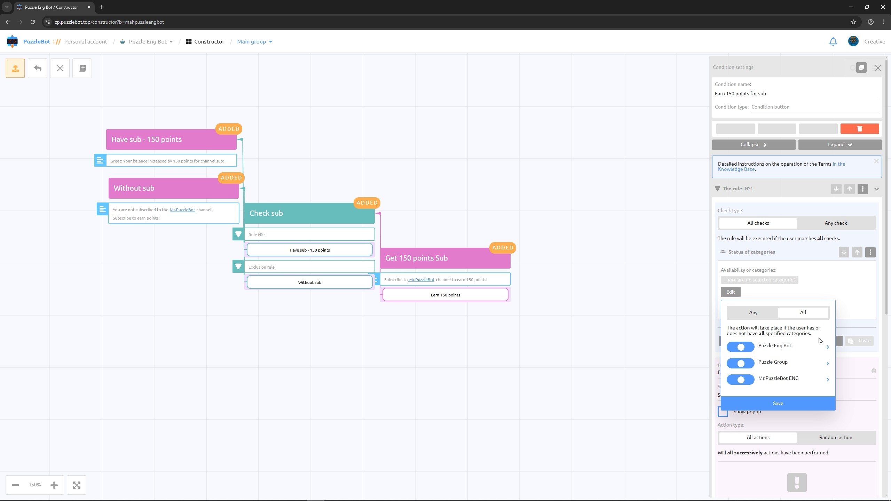
left_click(826, 348)
left_click(752, 365)
left_click(771, 450)
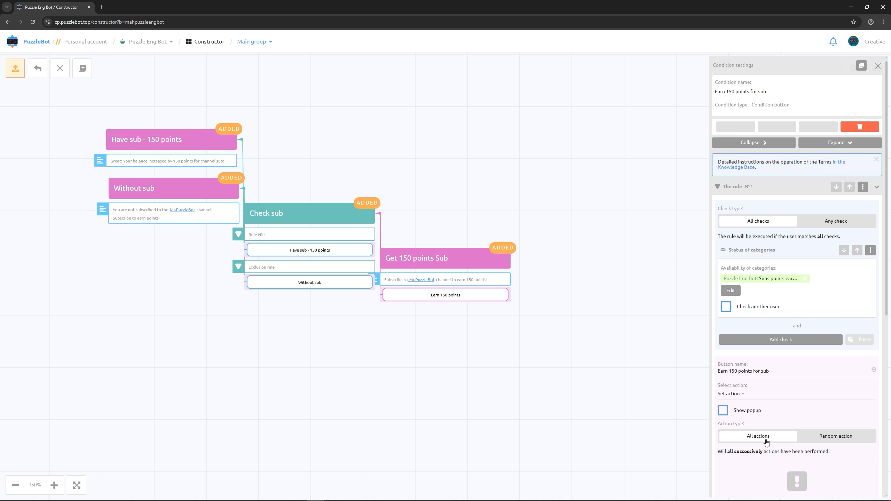
Step: Set the first rule's button action to Hide button
scroll(750, 302, "down", 3)
left_click(741, 291)
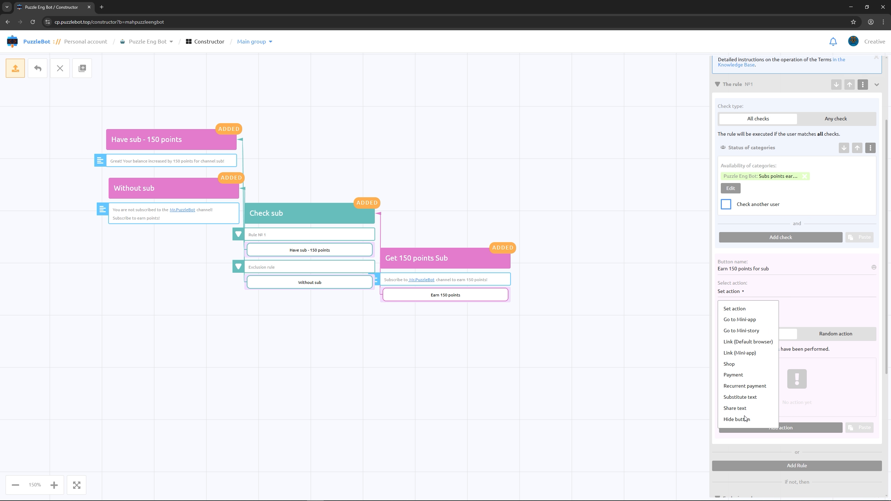
left_click(736, 420)
scroll(807, 403, "down", 2)
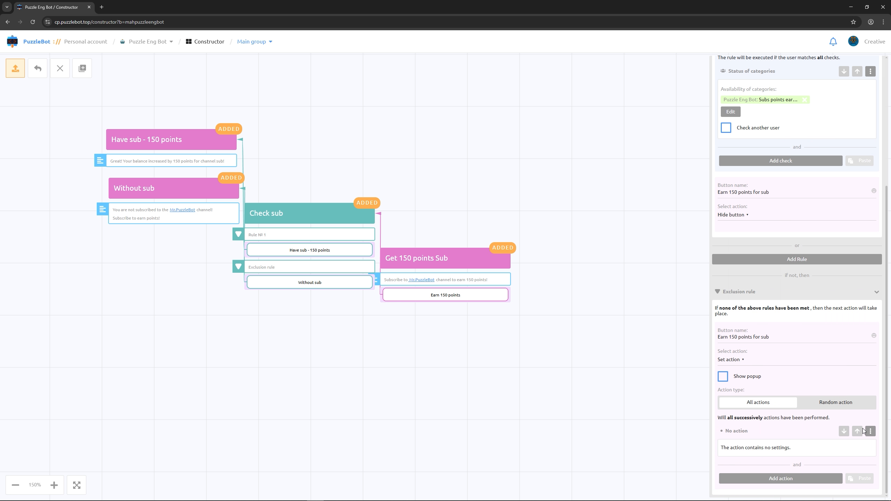
Step: Replace the exclusion rule's empty action with Send command or condition set to "Get 150 points Sub", and close the condition settings
left_click(863, 435)
scroll(800, 456, "down", 1)
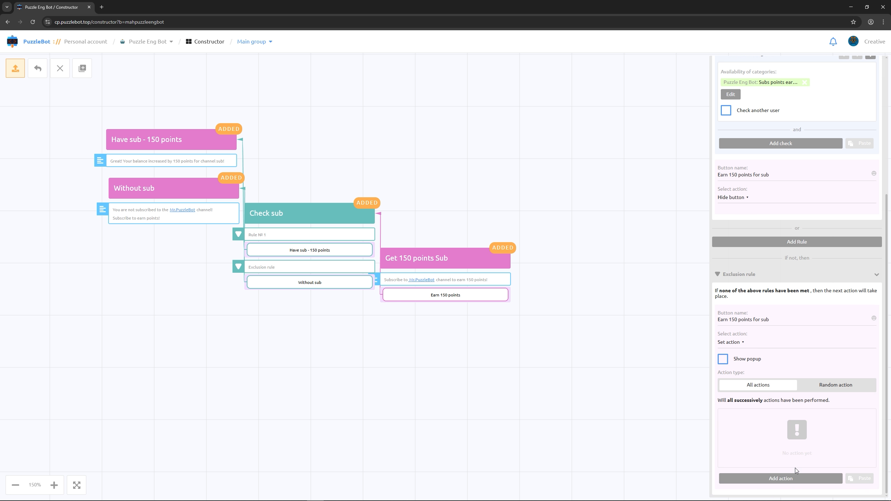
left_click(794, 477)
left_click(787, 339)
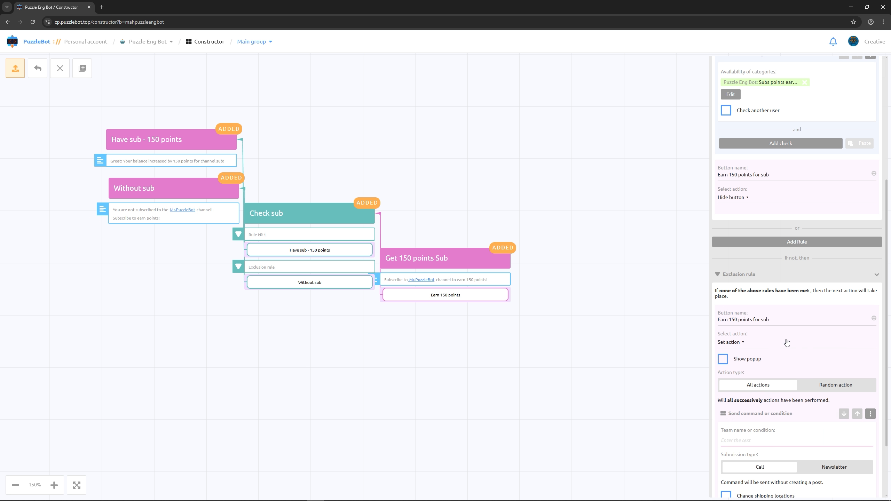
scroll(786, 342, "down", 2)
left_click(777, 371)
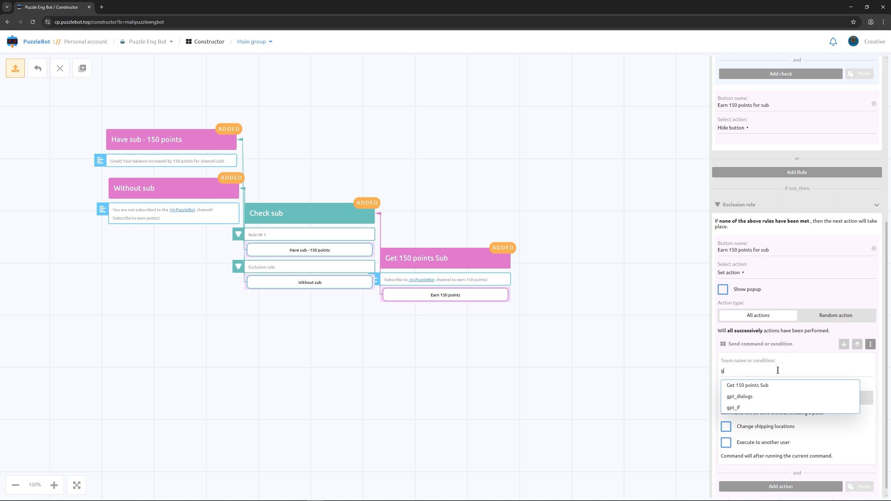
type("get")
left_click(766, 384)
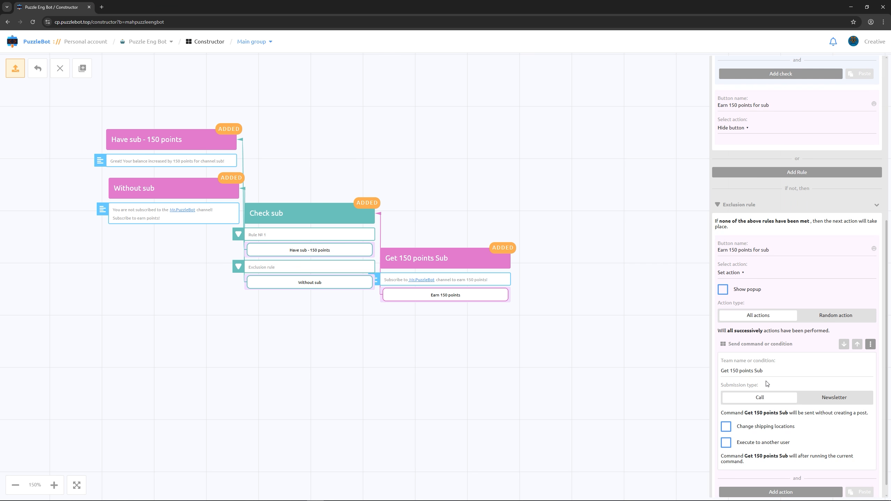
left_click(577, 359)
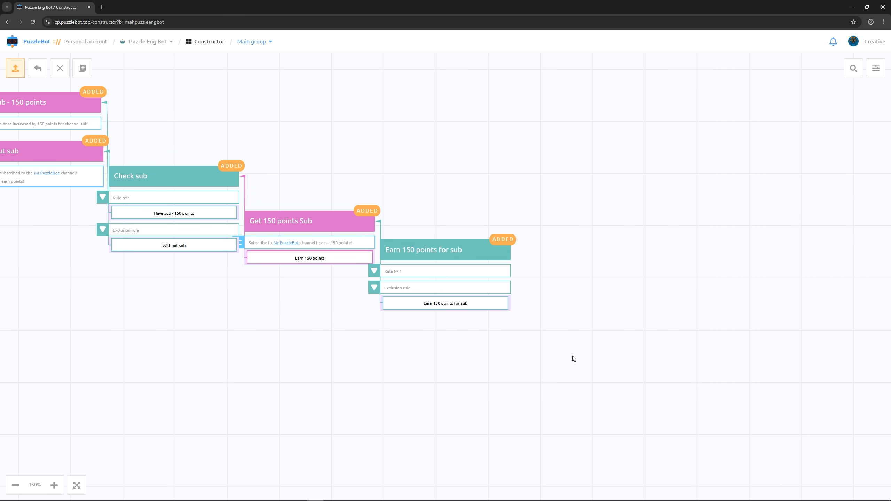
Step: Arrange the blocks in flow order: Earn 150 points for sub, Get 150 points Sub, Check sub, followed by the two stacked result commands
left_click_drag(192, 317, 510, 363)
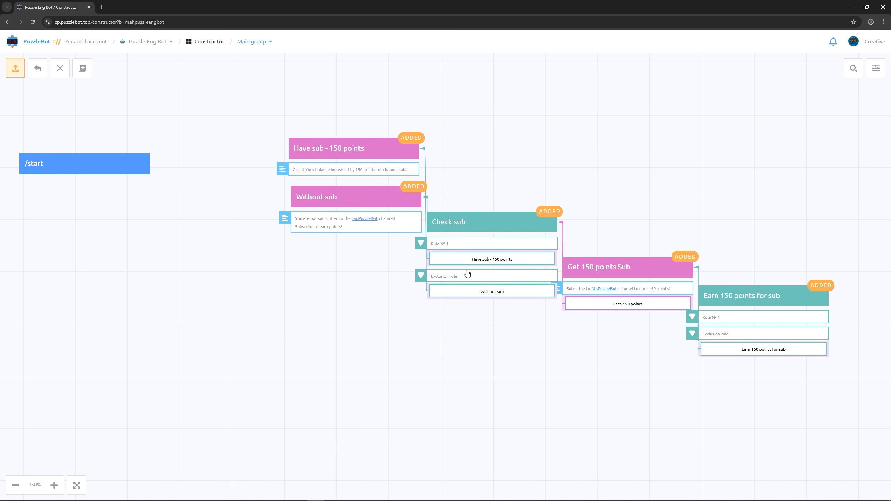
left_click_drag(377, 161, 755, 145)
left_click_drag(395, 198, 766, 193)
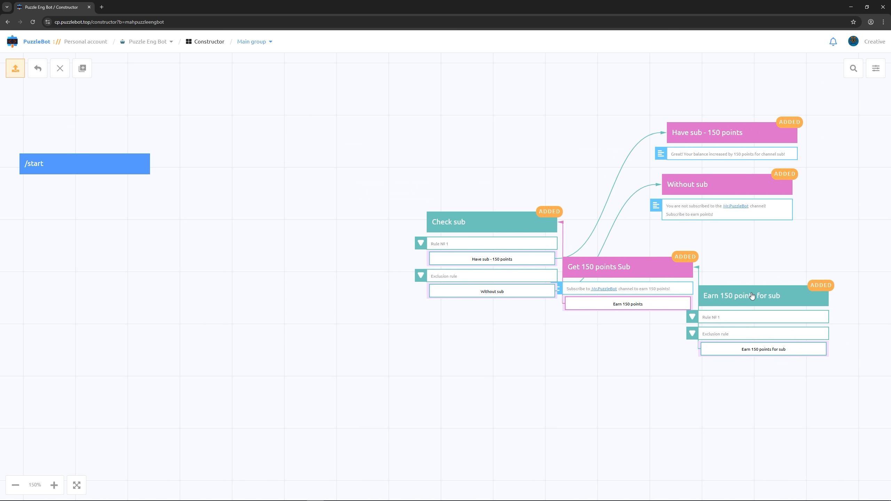
left_click_drag(751, 295, 239, 256)
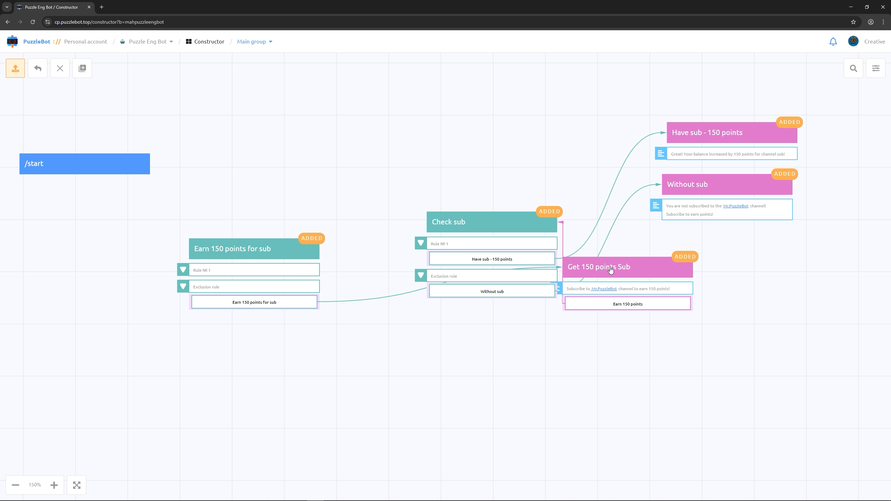
left_click_drag(610, 270, 368, 261)
left_click_drag(493, 219, 577, 240)
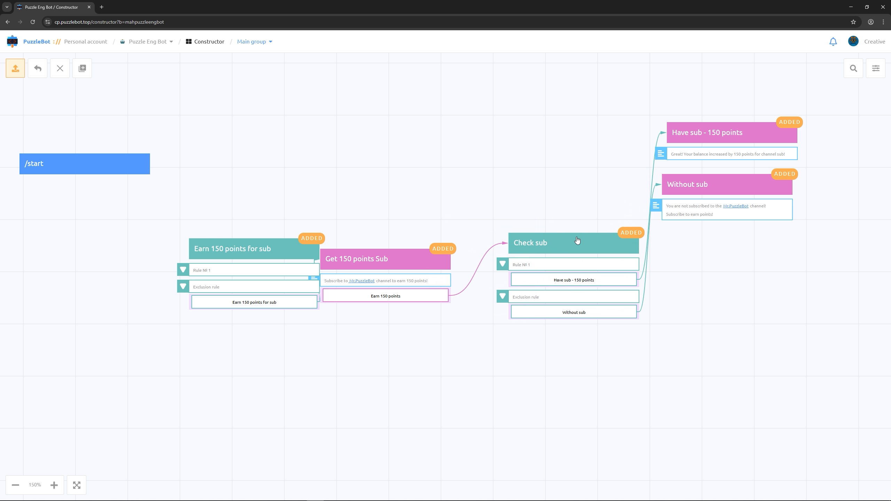
left_click_drag(420, 262, 443, 265)
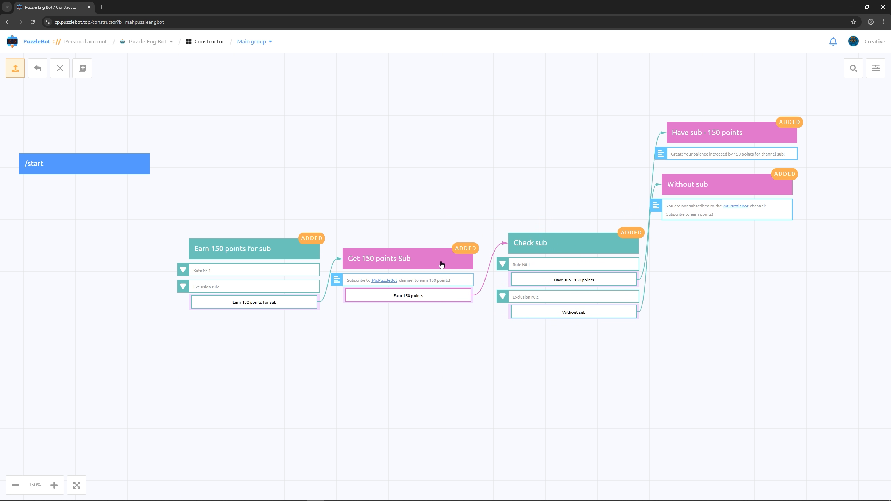
Step: Create an inline command named "Result" with the text "Thank you for filling out the questionnaire. You have been awarded 300 points!"
left_click(87, 75)
left_click(130, 101)
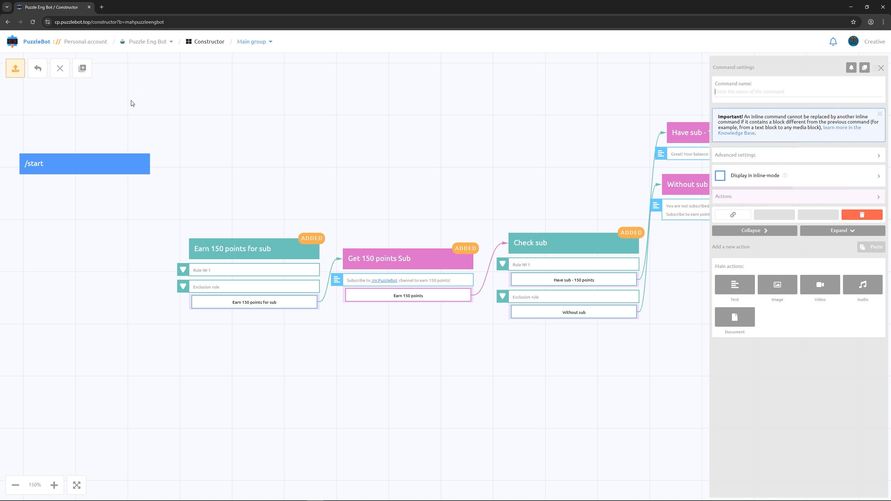
type("Result")
left_click(735, 291)
type("Thank you for filling out the qu")
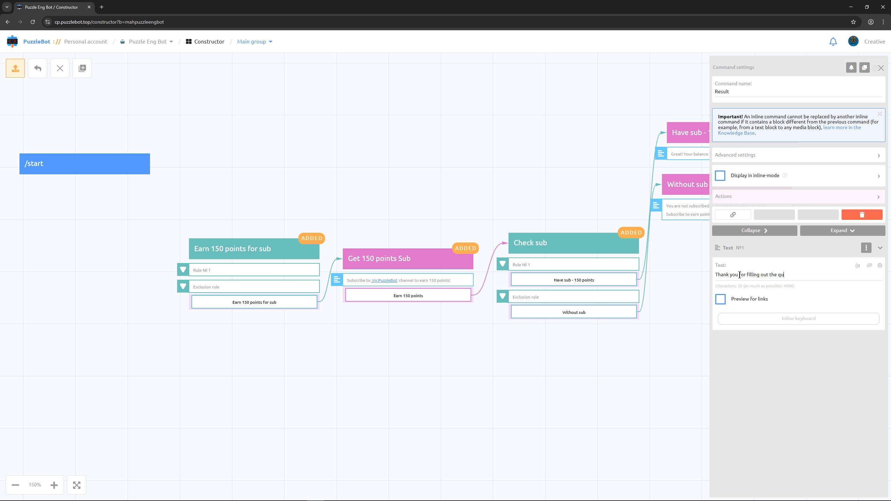
type("estionnaire. You have been awarded 300 points")
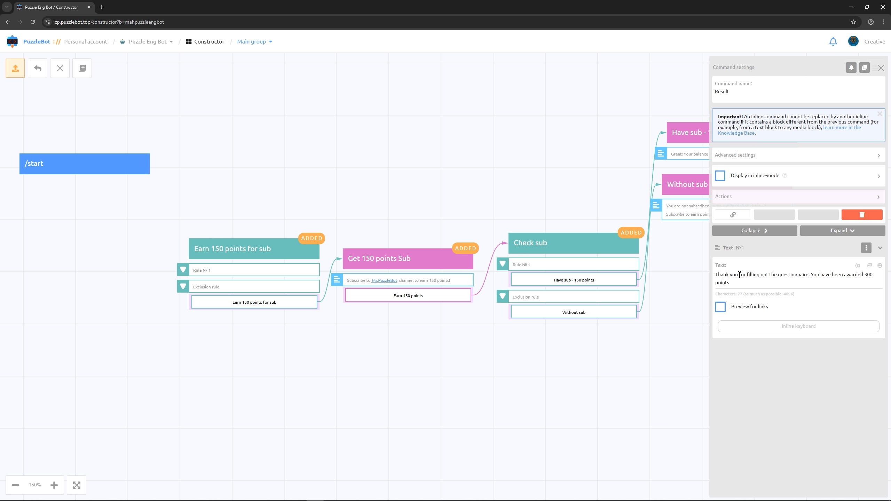
Step: Add a Change categories action to the Result command that adds Puzzle Eng Bot's quest points category in Change mode
left_click(824, 200)
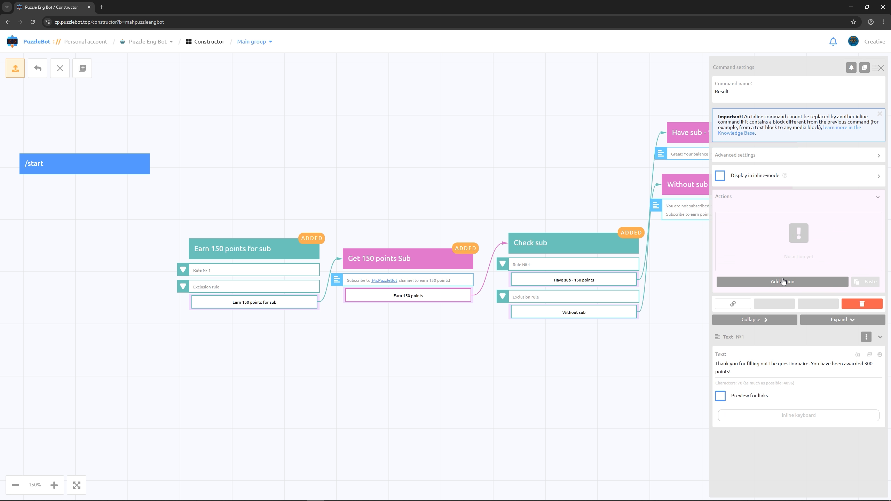
left_click(782, 280)
left_click(750, 353)
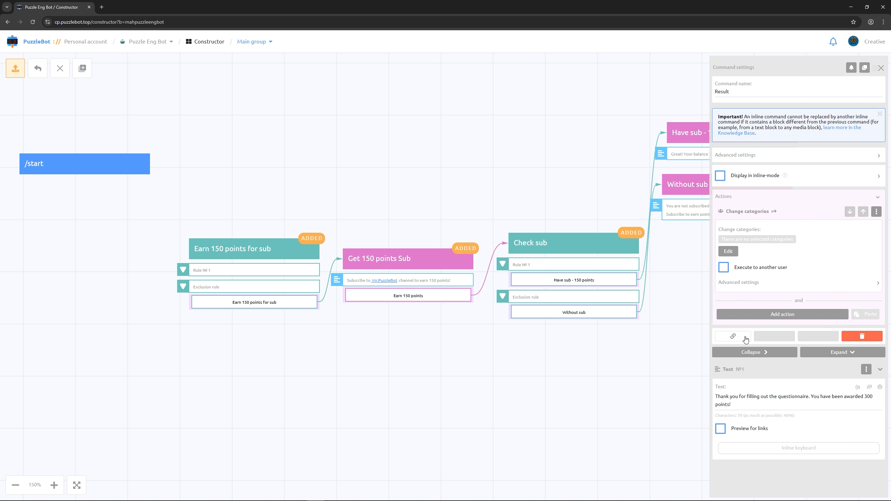
left_click(727, 251)
left_click(795, 273)
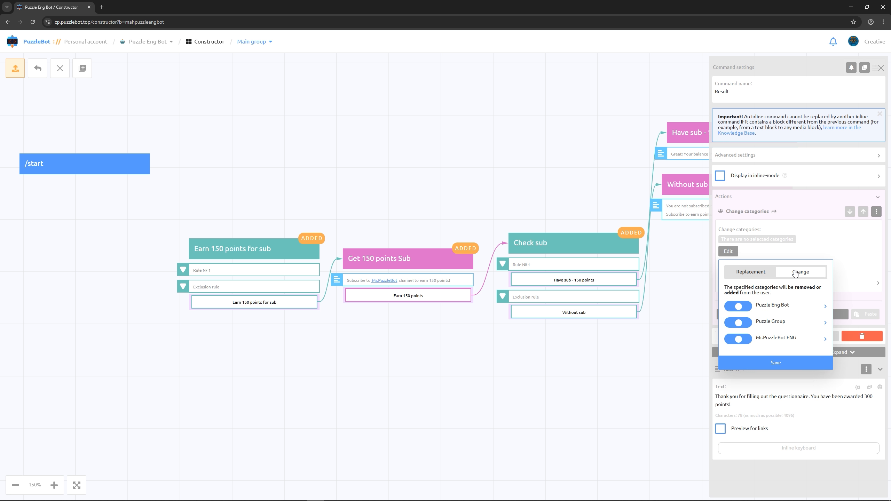
left_click(825, 307)
left_click(752, 340)
left_click(763, 408)
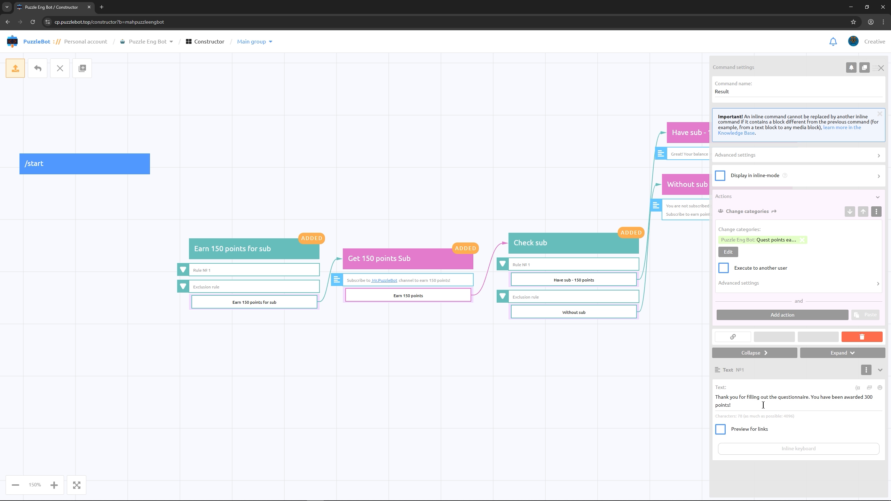
Step: Add an Edit variable action to the Result command that adds 300 to the Balance variable
left_click(777, 315)
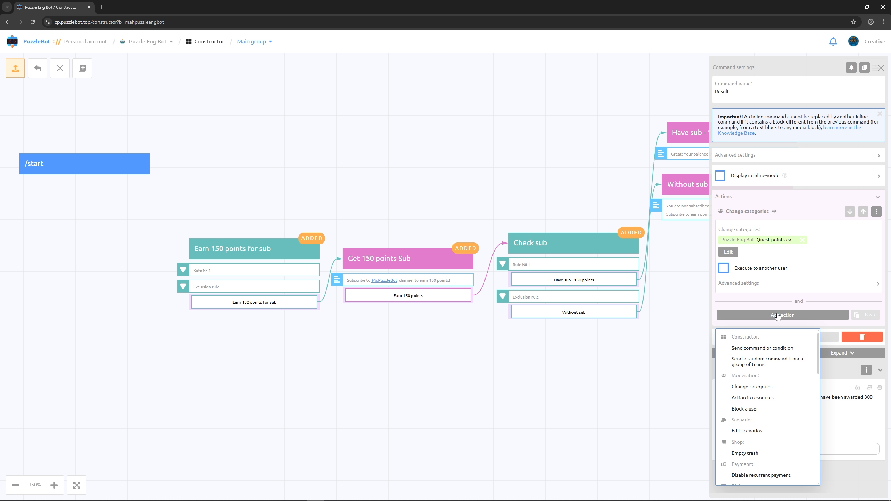
scroll(754, 407, "down", 5)
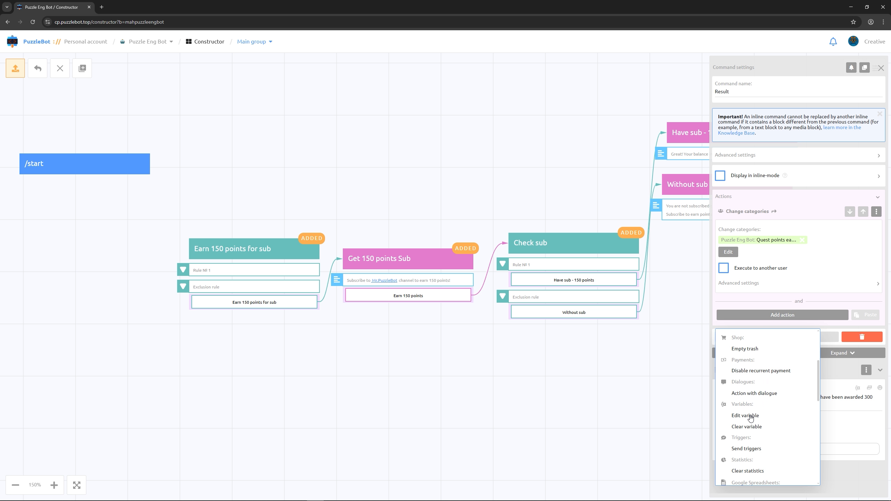
left_click(744, 416)
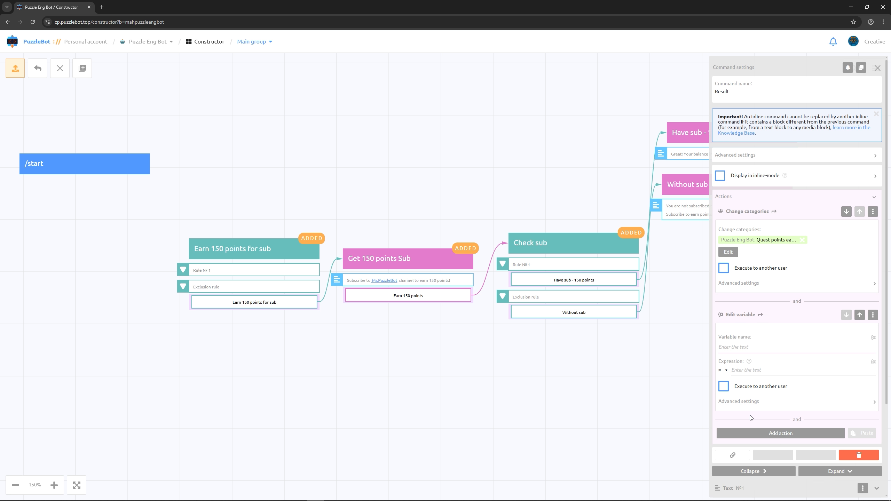
left_click(873, 338)
left_click(755, 362)
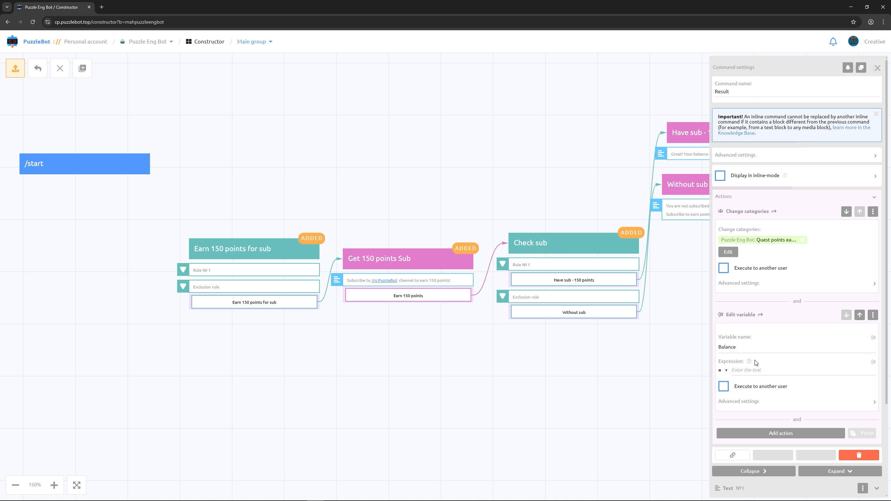
left_click(725, 370)
left_click(741, 396)
type("300")
Step: Close the Result command's settings and place its block above the "Have sub - 150 points" command
left_click(556, 360)
left_click_drag(563, 297, 720, 424)
left_click_drag(630, 388, 652, 164)
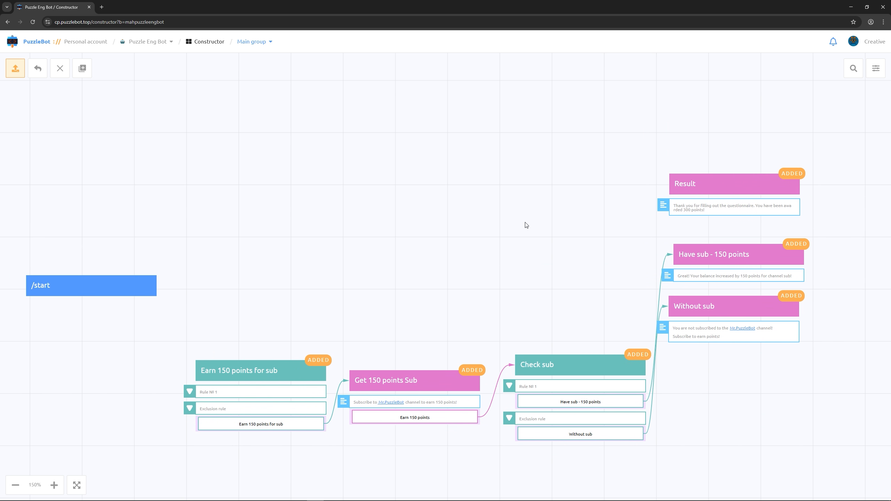
Step: Create a mini-app named "Quest"
left_click(83, 68)
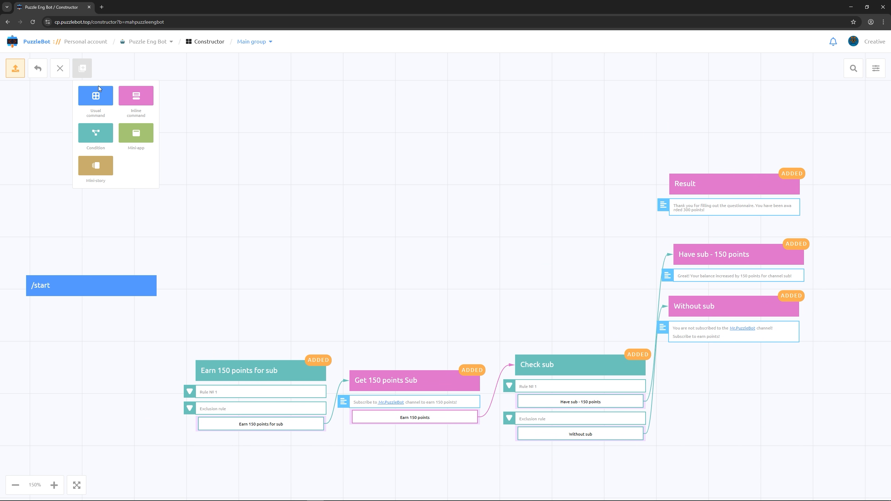
left_click(143, 139)
type("Quest")
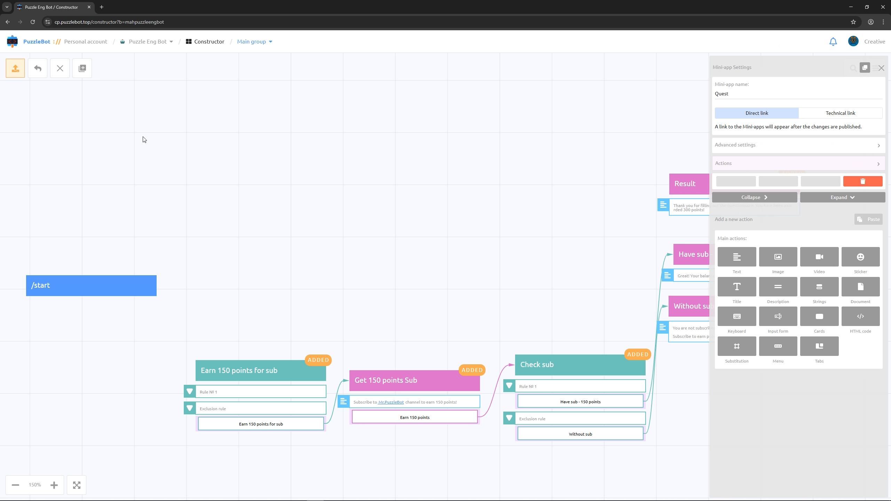
Step: Add an input form to the Quest mini-app with the title "Have you created bots before?"
left_click(790, 320)
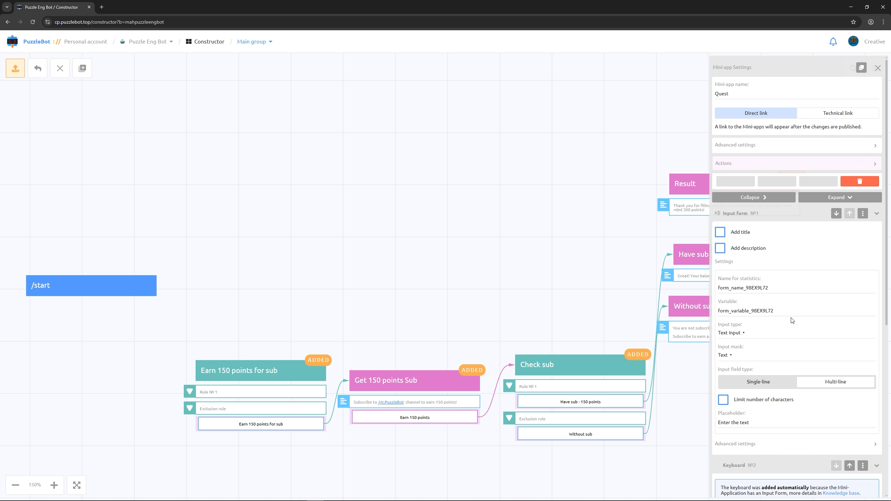
left_click(720, 233)
type("Have you created bots before?")
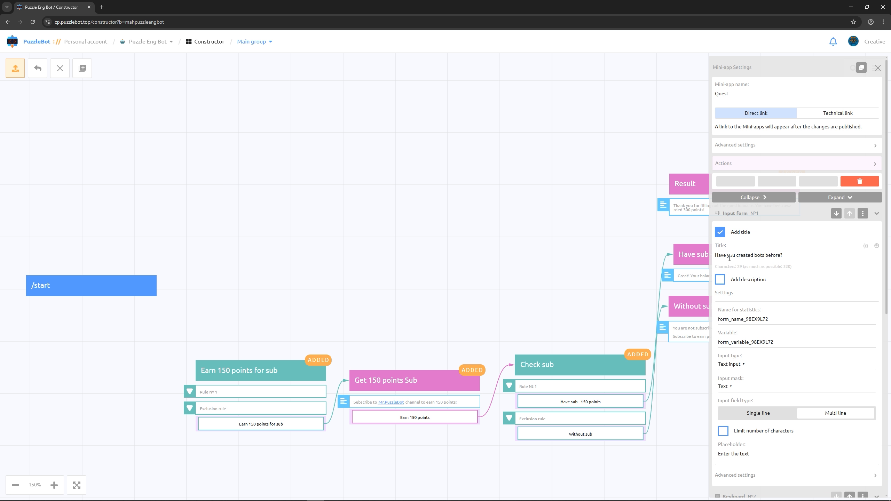
Step: Set the first form's input type to Selecting an option and rename its two option buttons "Yes" and "No"
scroll(730, 258, "down", 3)
left_click(740, 261)
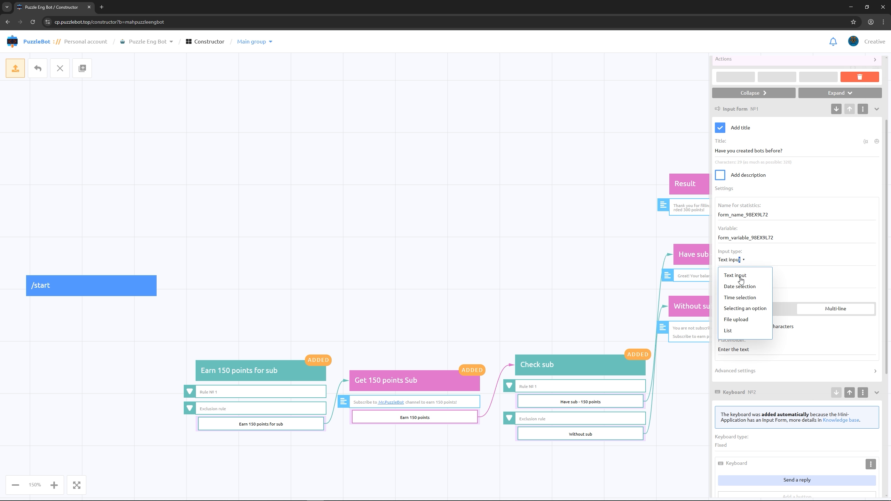
left_click(745, 308)
left_click(787, 354)
key("ctrl+a")
type("Yes")
left_click(759, 253)
left_click(787, 365)
left_click(759, 220)
key("ctrl+a")
type("N")
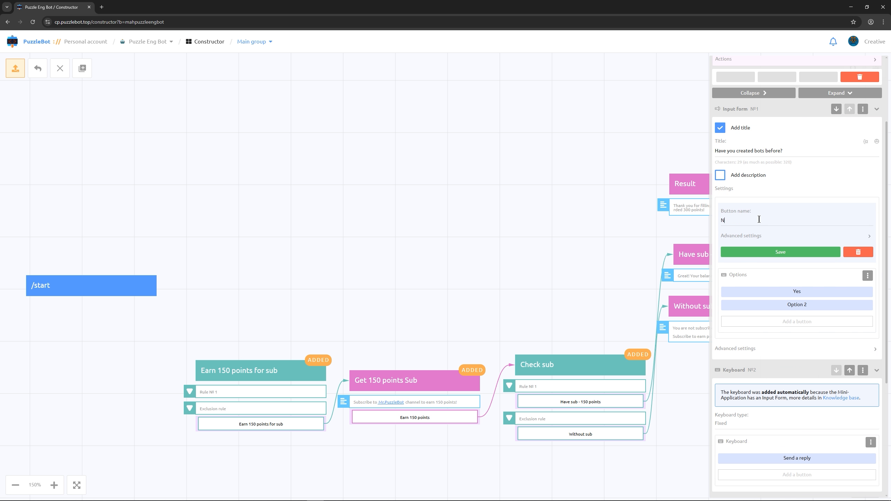
type("o")
left_click(750, 249)
Step: Add a second input form to the mini-app with the title "What's your name?"
scroll(777, 412, "down", 5)
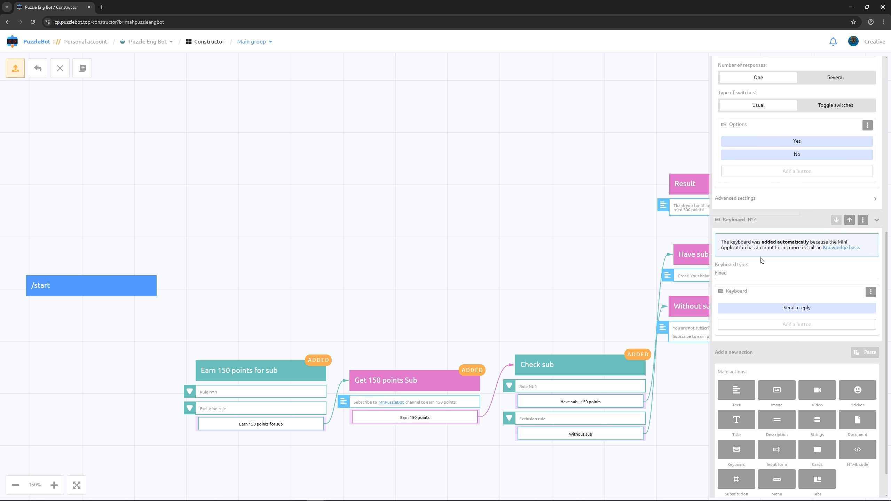
left_click(777, 411)
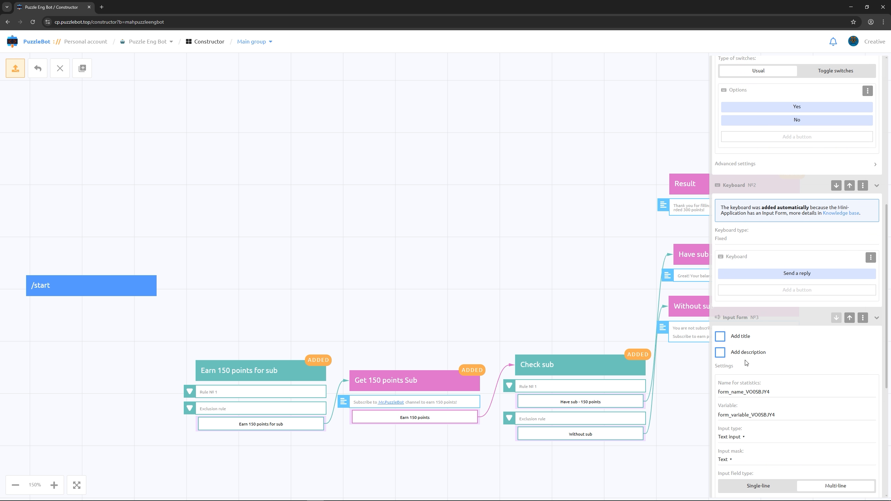
left_click(720, 336)
type("What's your name?")
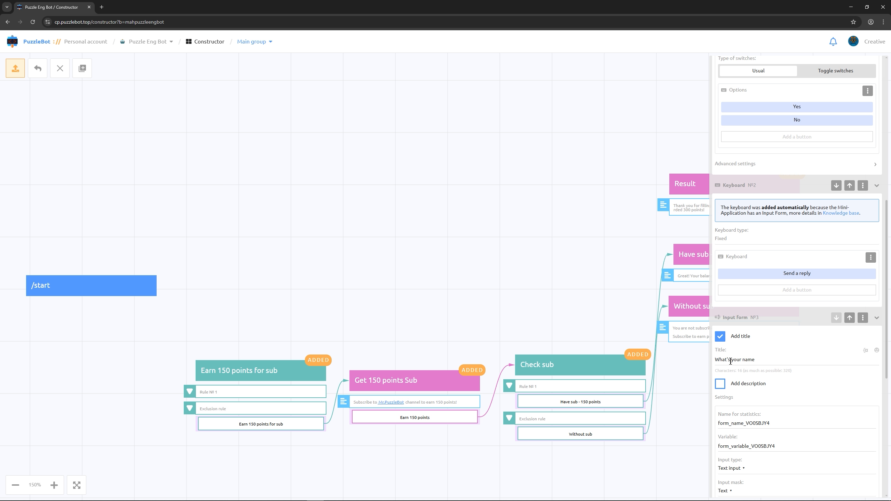
Step: Add a third input form to the mini-app with the title "Describe your level of botbuilding"
scroll(773, 411, "down", 8)
left_click(773, 411)
left_click(720, 336)
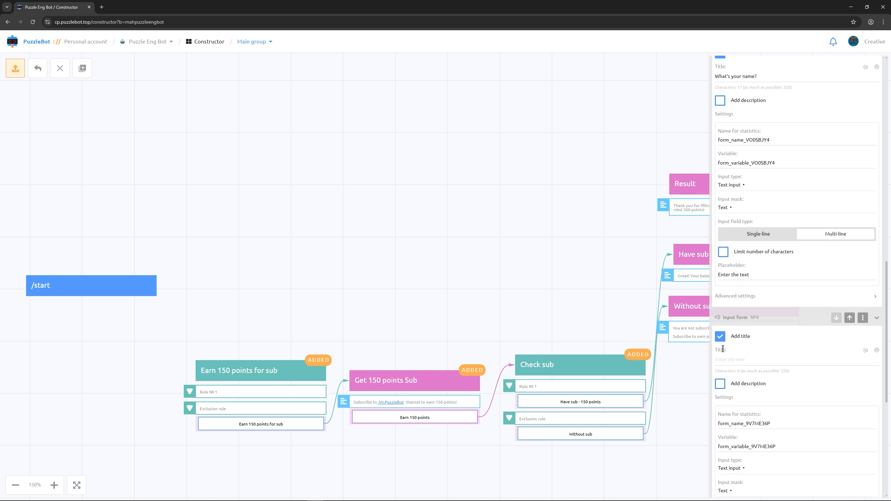
type("Describe your level of botbuilding")
Step: Move the Send a reply keyboard block below all three input forms
scroll(745, 358, "up", 5)
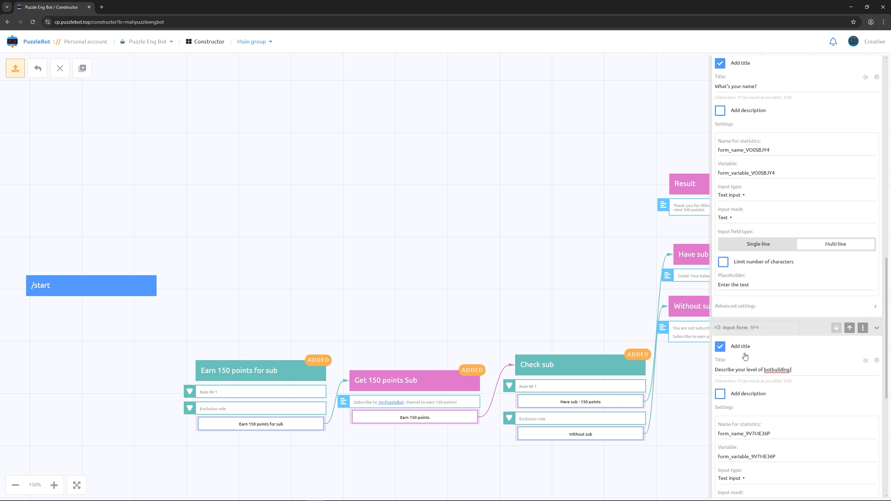
scroll(806, 309, "up", 3)
scroll(835, 184, "down", 6)
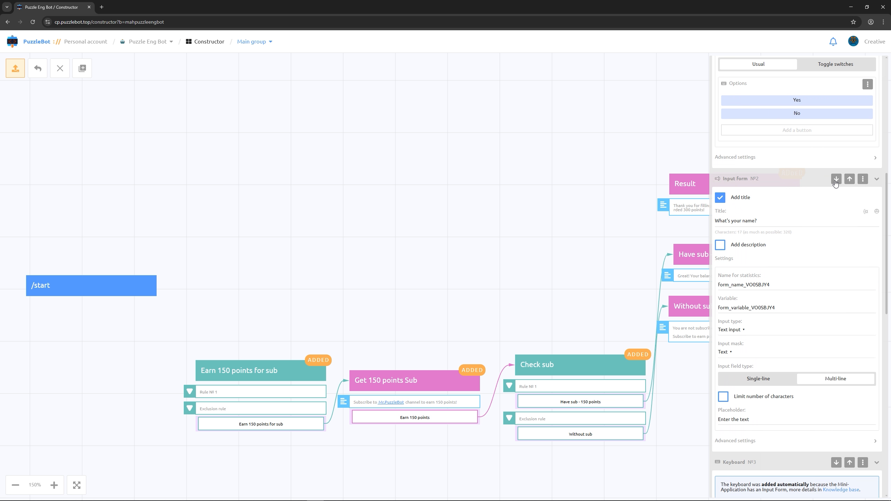
left_click(837, 66)
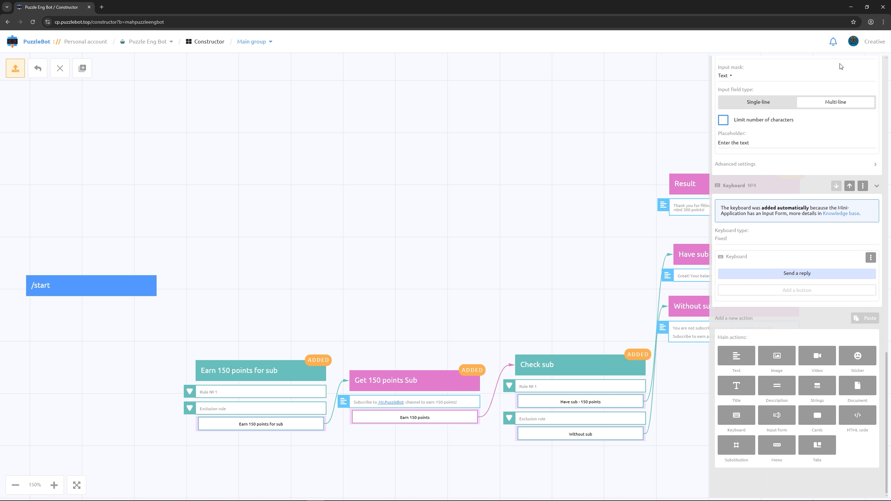
Step: Set the Send a reply button to jump to the Result command, save it, and place the Quest block left of the Result block
left_click(803, 276)
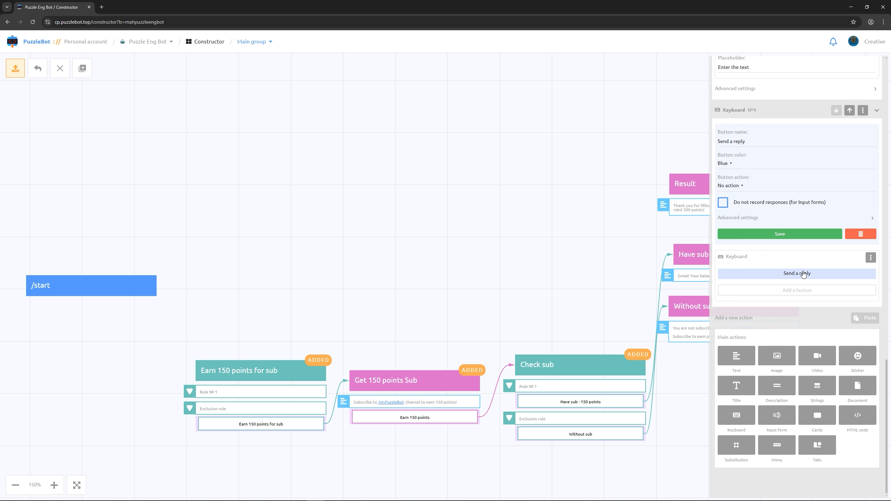
left_click(742, 189)
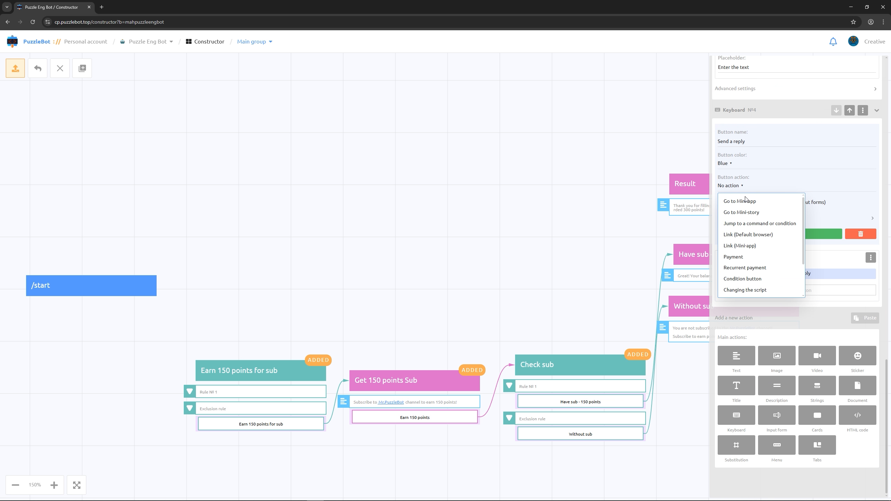
left_click(751, 224)
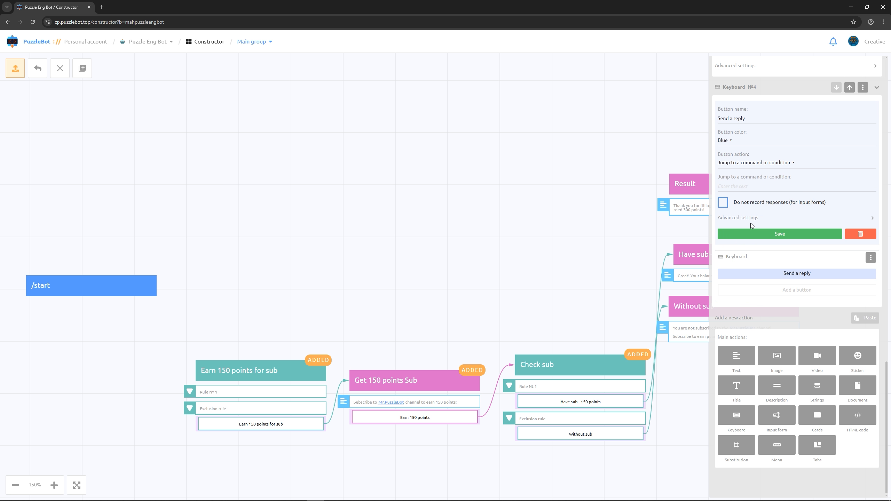
type("r")
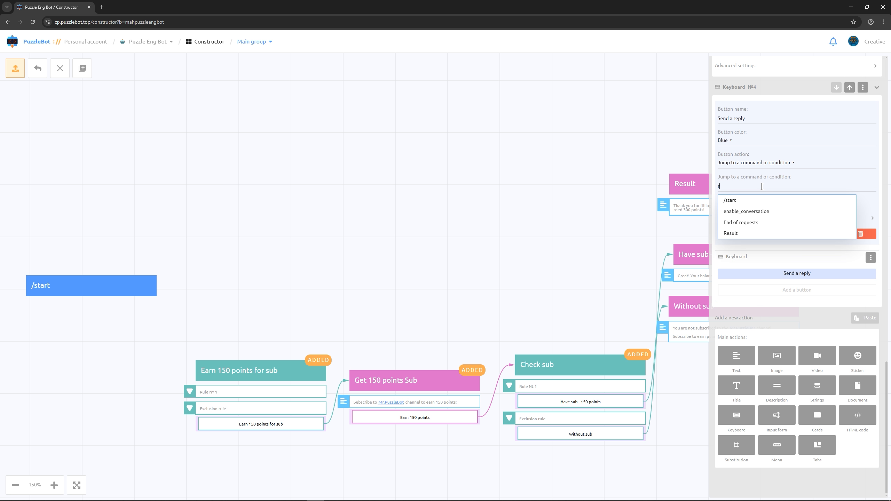
left_click(732, 233)
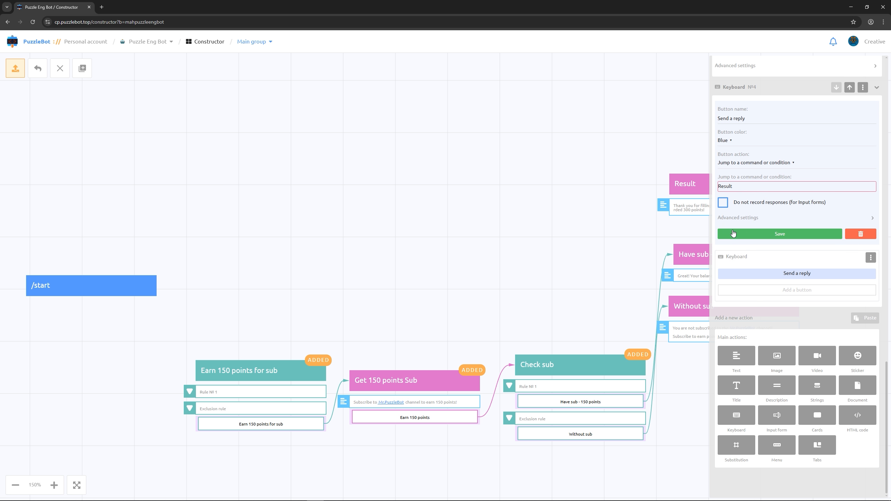
left_click(732, 233)
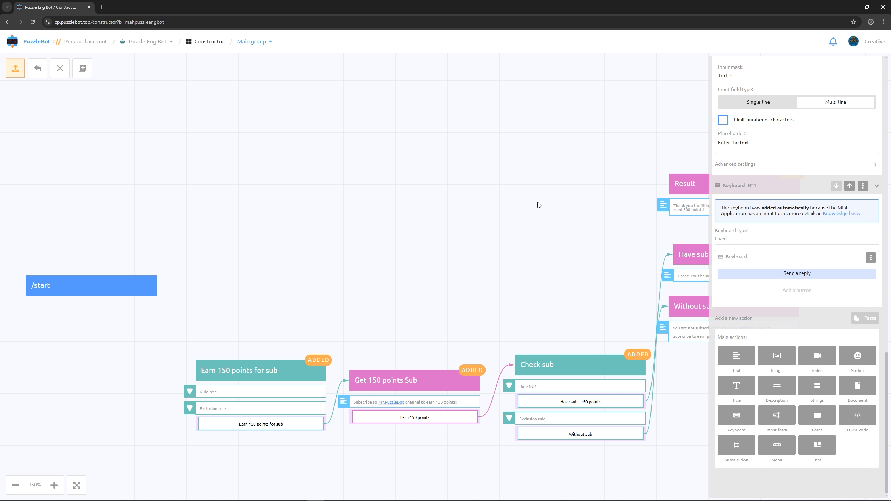
left_click(554, 205)
left_click_drag(482, 197, 569, 87)
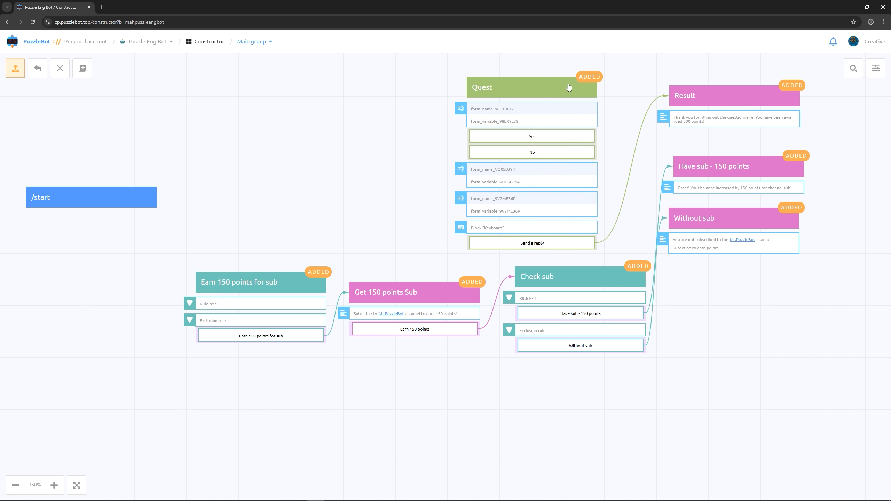
Step: Create a condition of type Condition button named "Earn 300 points for quest"
left_click(84, 69)
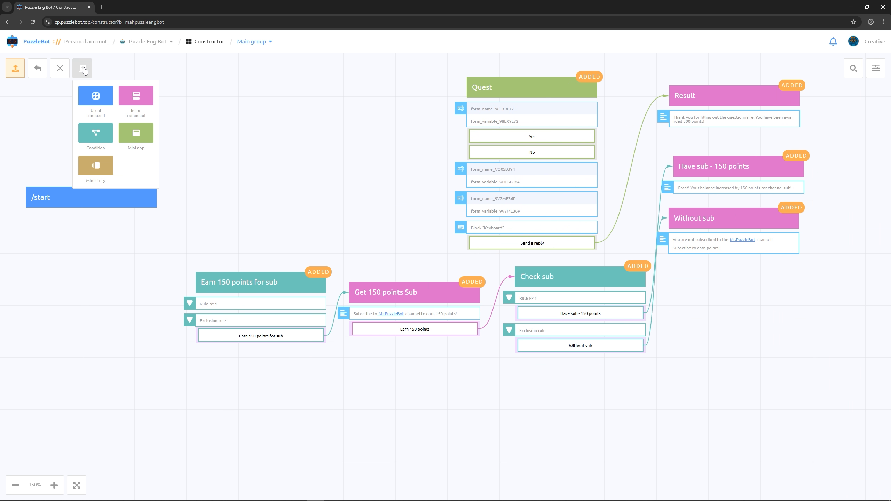
left_click(95, 132)
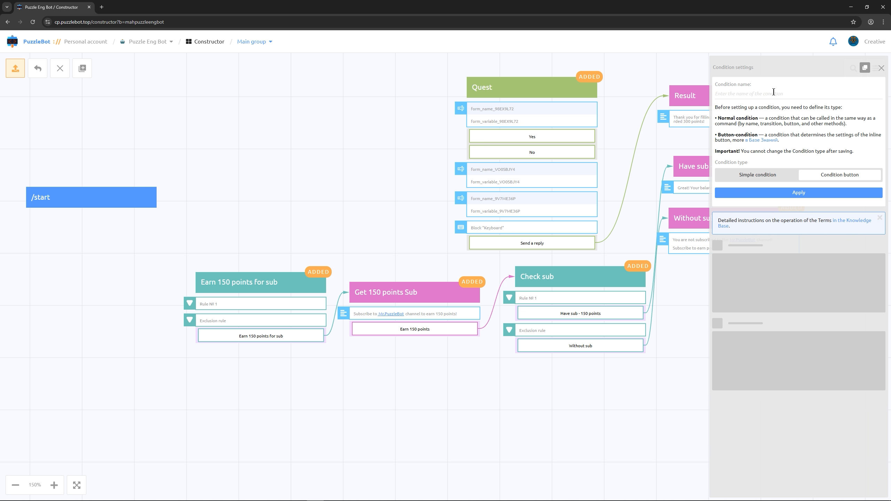
type("Earn 300 points for quest")
left_click(821, 192)
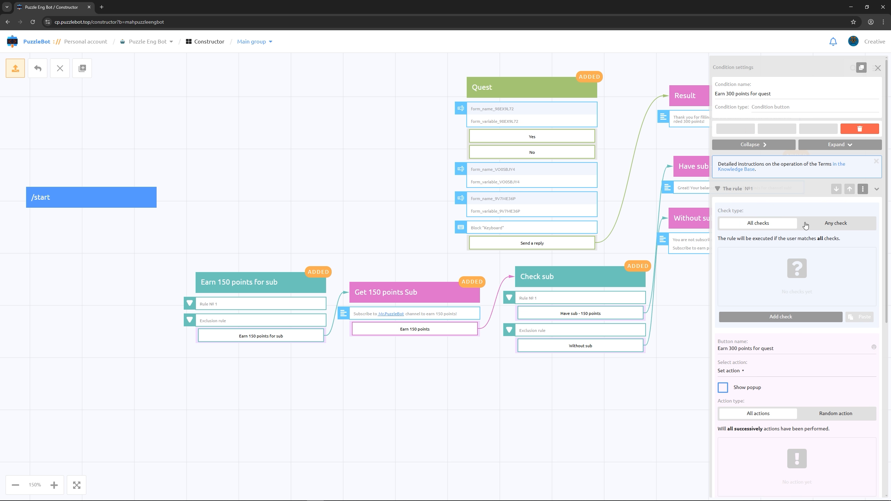
Step: Add an availability of categories check to rule 1 that matches all and requires Puzzle Eng Bot's Quest points earned category
left_click(771, 316)
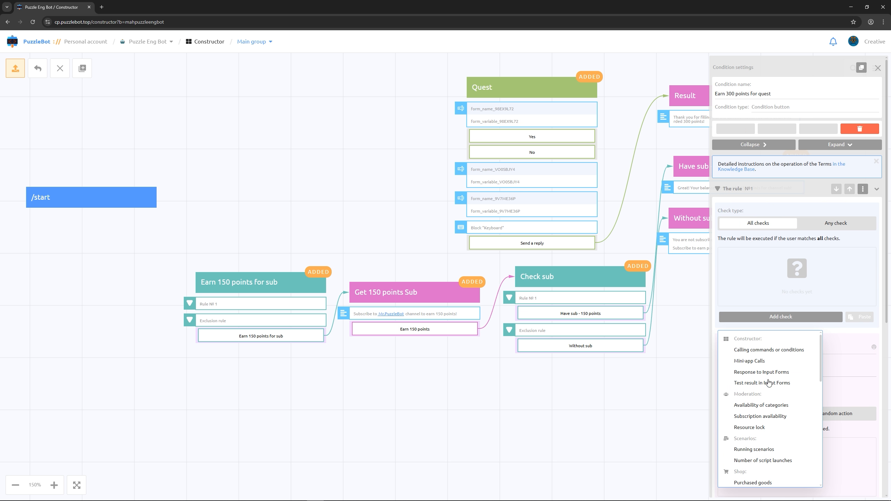
left_click(762, 406)
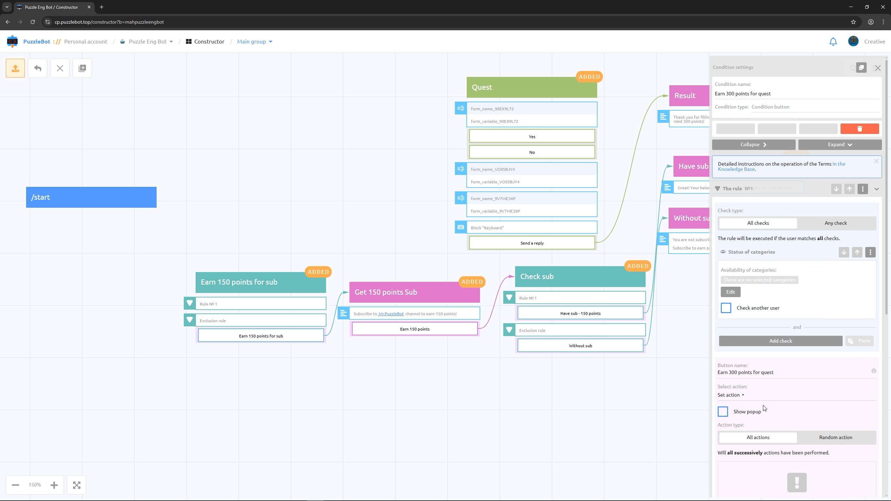
left_click(738, 293)
left_click(794, 313)
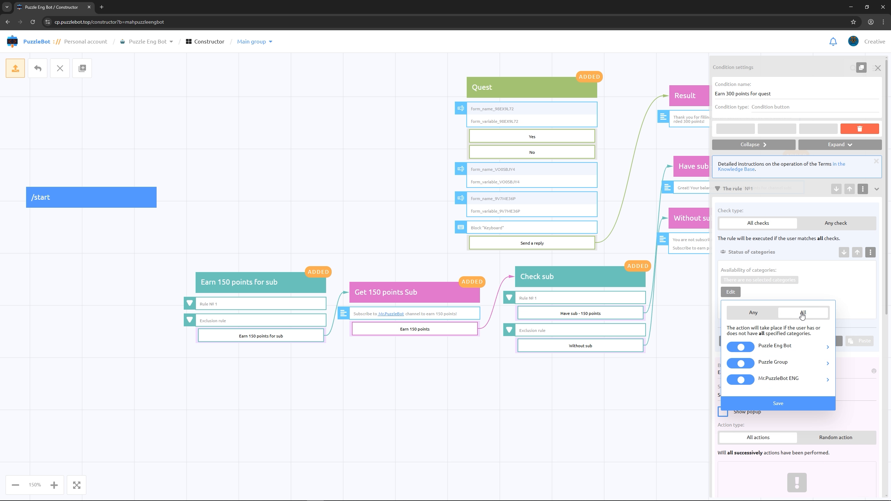
left_click(827, 348)
left_click(754, 378)
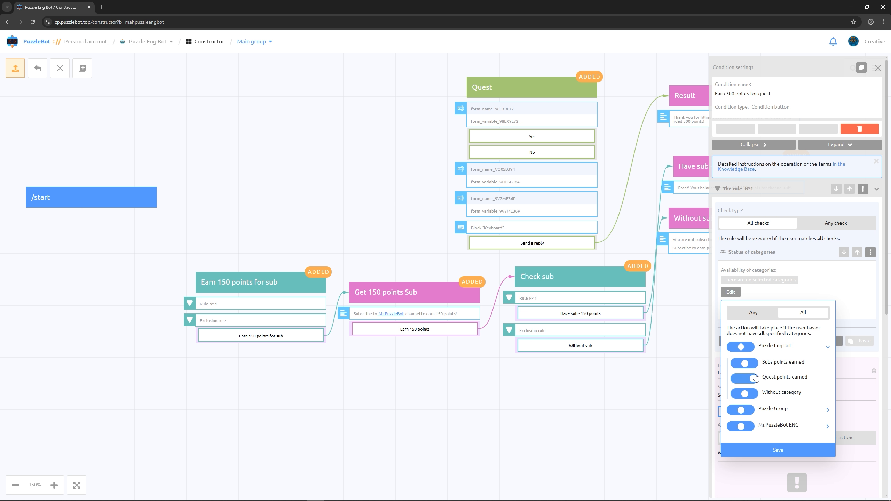
left_click(768, 450)
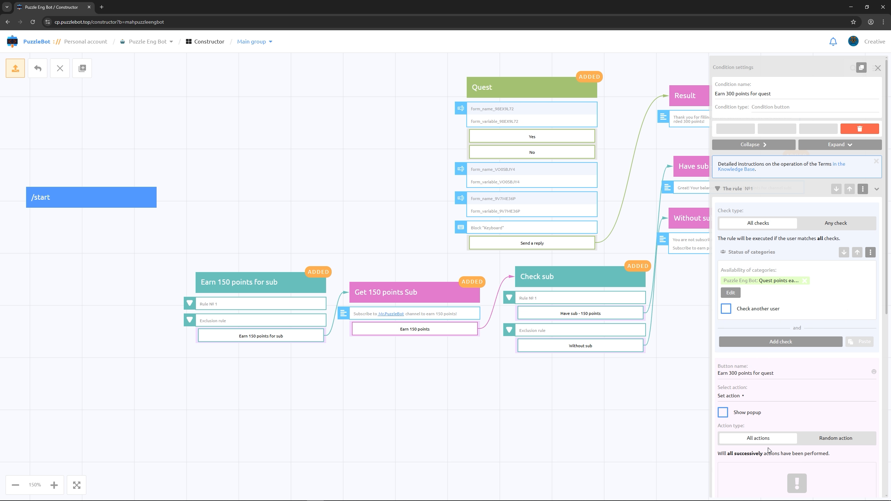
Step: Set the action of rule 1 to Hide button
scroll(761, 418, "down", 2)
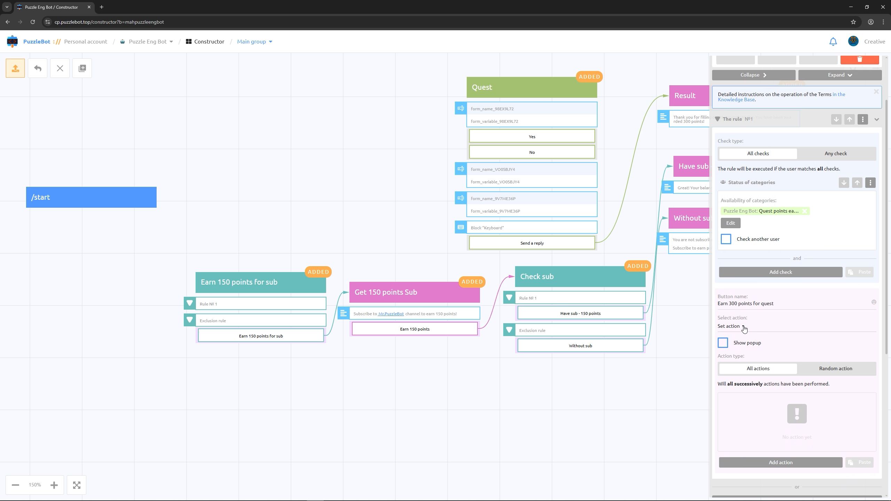
left_click(743, 327)
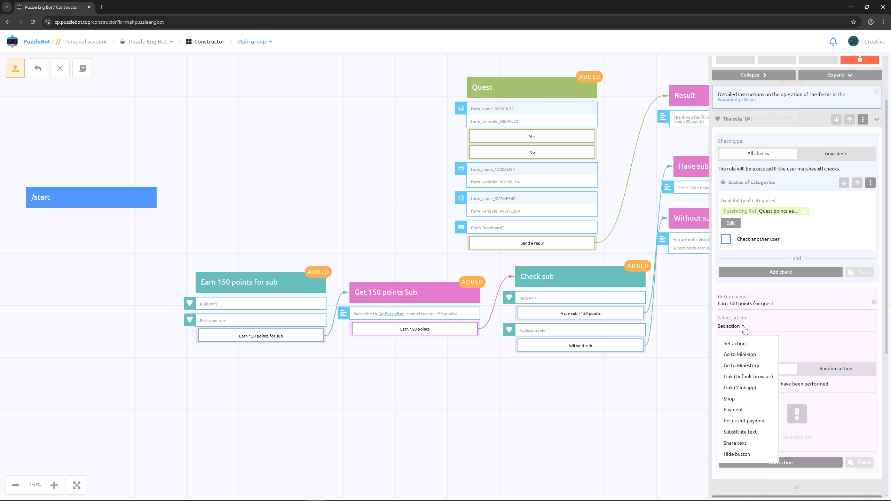
left_click(735, 454)
Step: Set the exclusion rule's action to Go to Mini-app with Quest as the mini-app, and place the condition block left of the Quest block
scroll(754, 428, "down", 3)
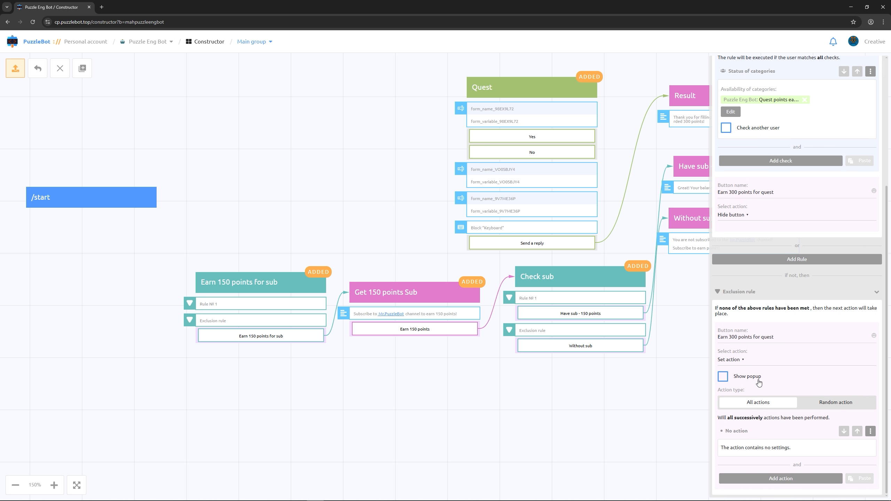
left_click(743, 361)
left_click(747, 389)
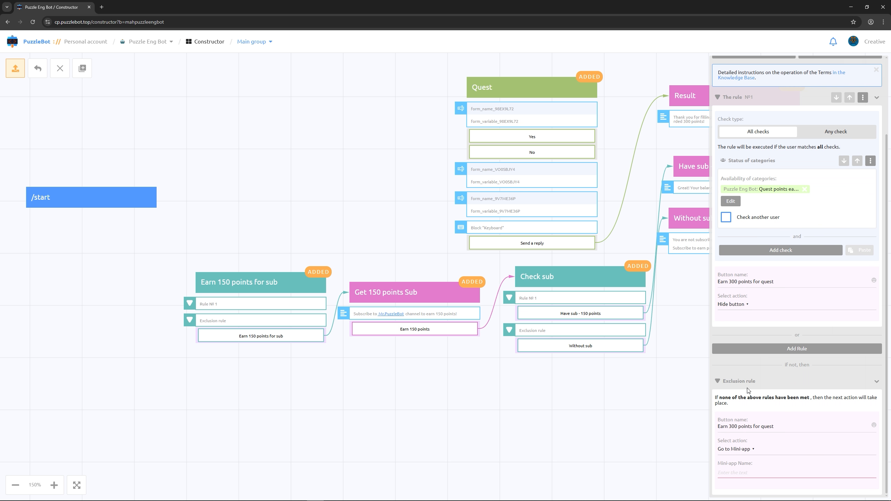
left_click(741, 471)
left_click(730, 488)
left_click(615, 431)
left_click_drag(562, 328, 769, 413)
left_click_drag(672, 349, 304, 168)
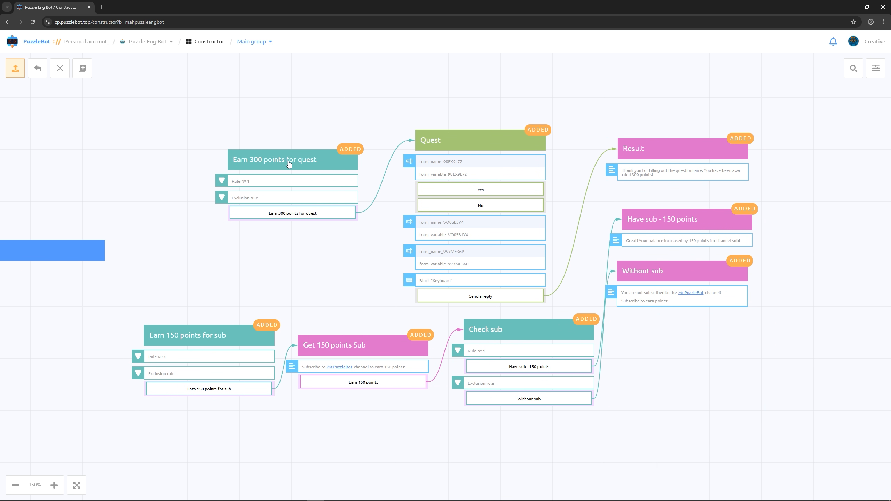
Step: Create a new inline command named "Pers Acc"
left_click(87, 68)
left_click(149, 106)
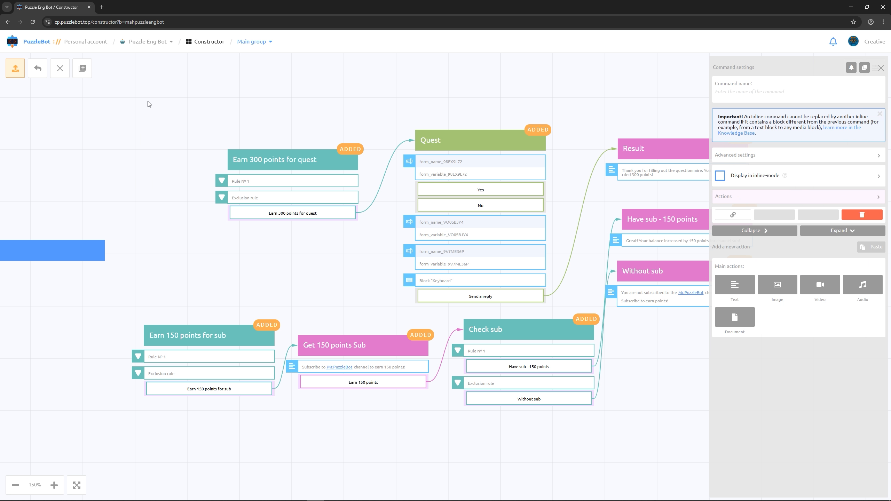
type("Pers Acc")
Step: Add a text block reading "You are in your personal account" and, below a blank line, "Your balance: " with the Balance variable and "points"
left_click(737, 285)
type("You a")
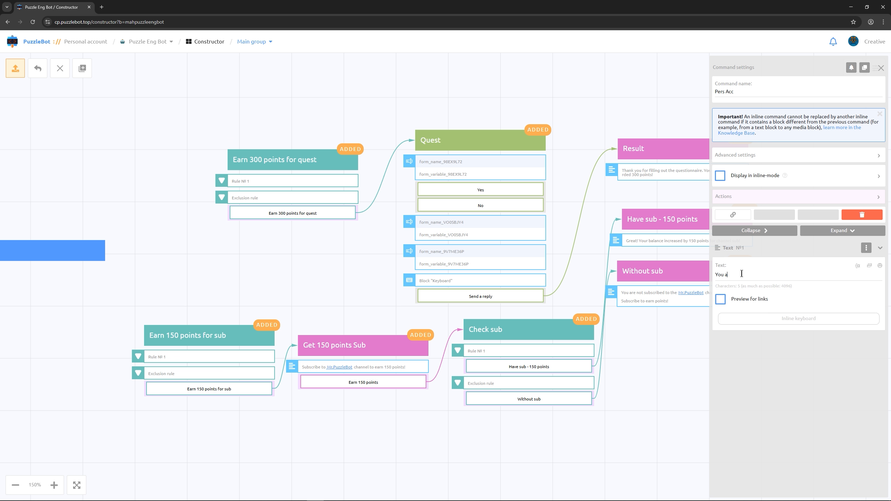
type("re in your personal account")
key("Return")
key("Return")
type("Your balance:")
left_click(858, 266)
type("bal")
left_click(747, 287)
type("points")
Step: Make the words "personal account" bold in the Pers Acc text
left_click_drag(788, 275, 748, 275)
left_click(731, 290)
left_click(722, 274)
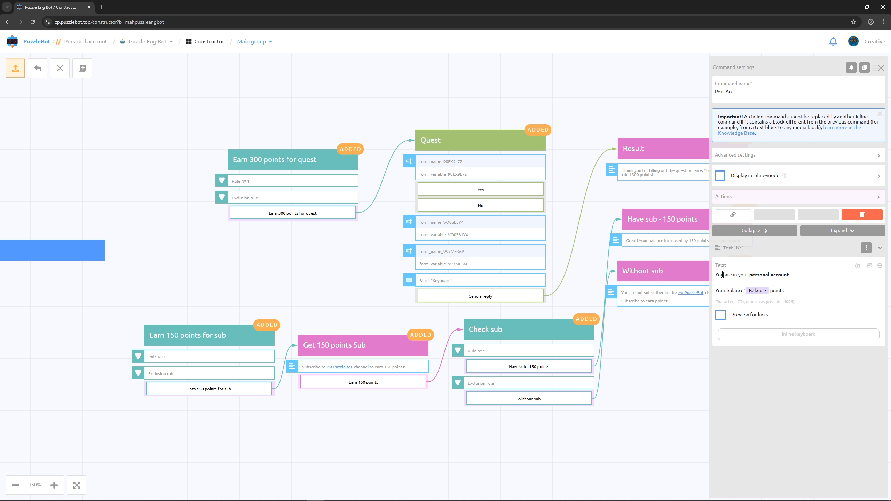
Step: Add an inline button to the Pers Acc text that uses the condition button "Earn 150 points for sub"
left_click(758, 336)
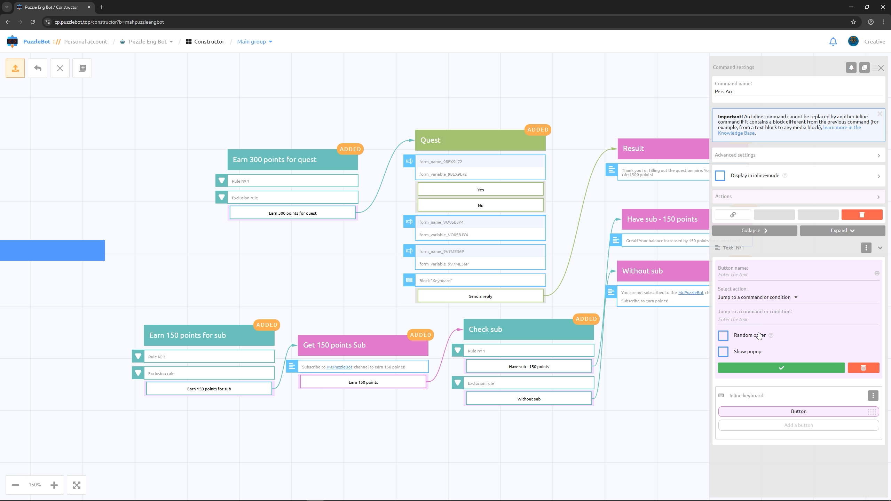
left_click(757, 300)
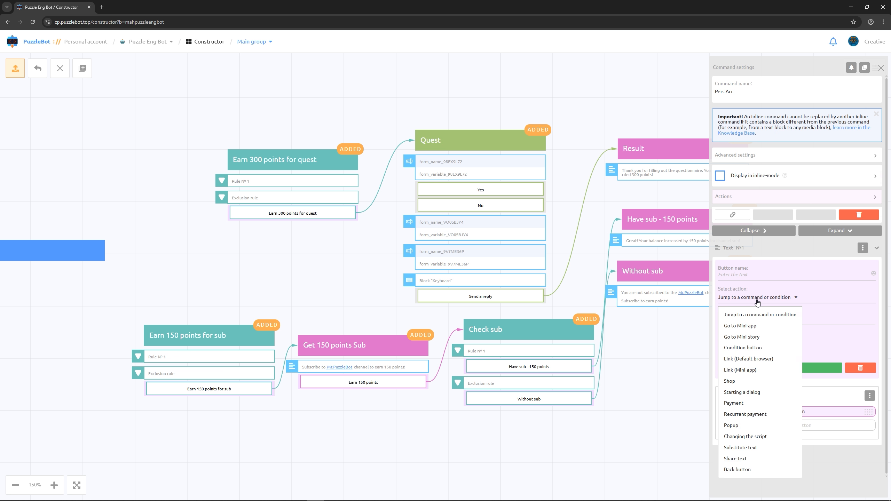
left_click(754, 348)
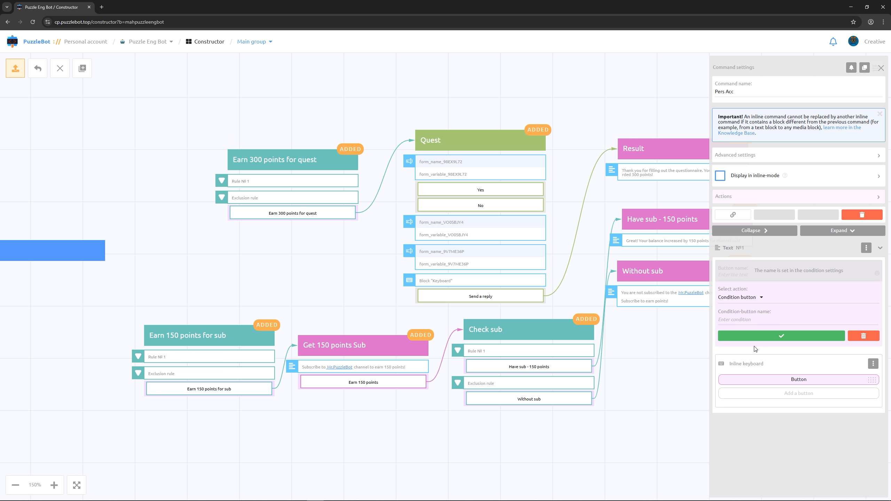
left_click(750, 320)
type("e")
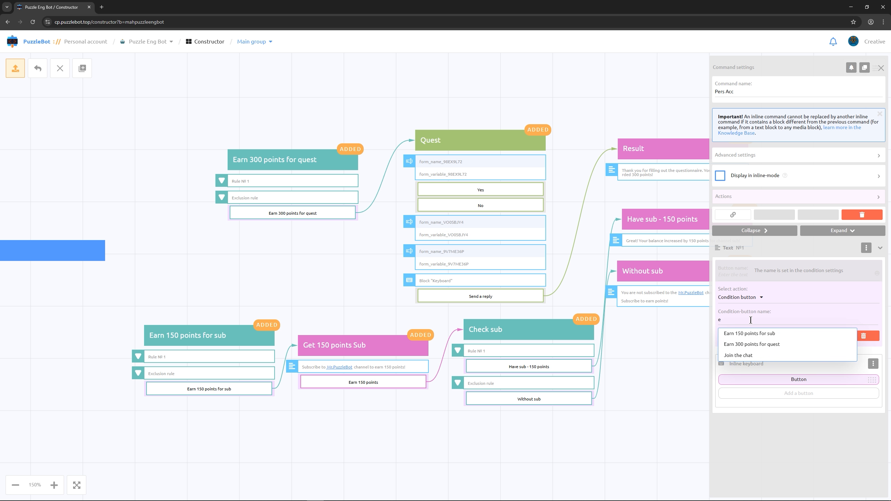
left_click(752, 335)
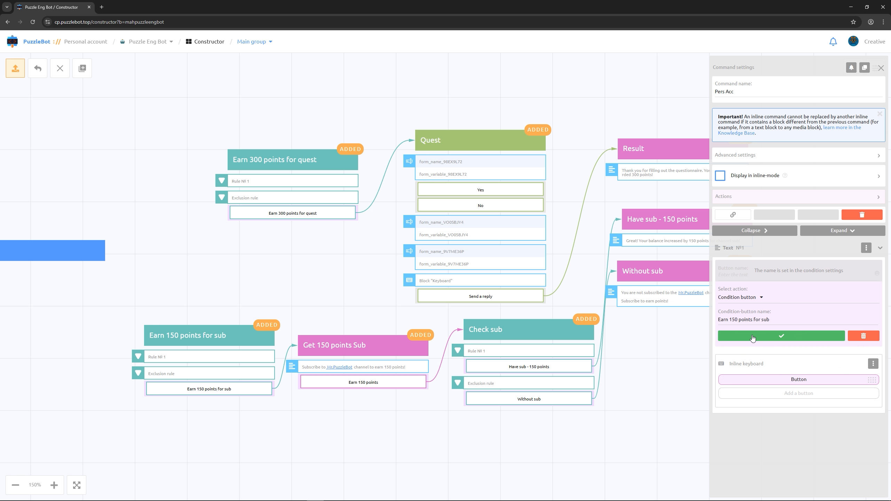
left_click(751, 336)
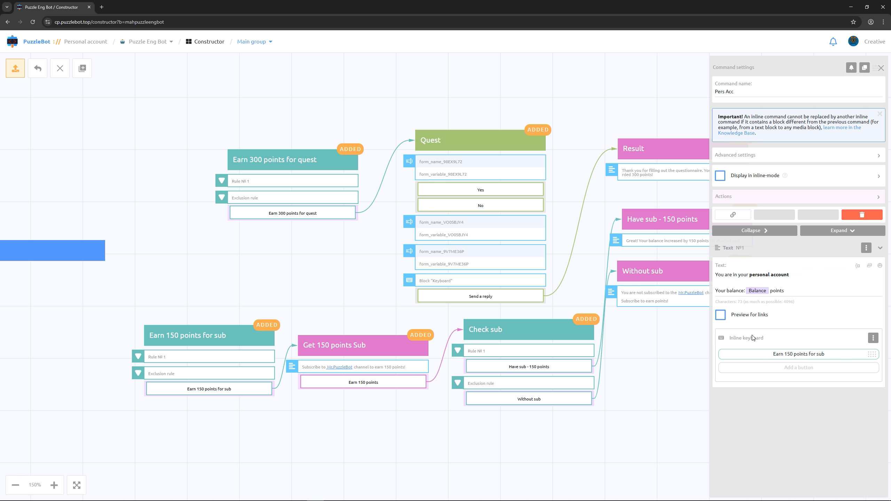
Step: Add a second inline button using the condition button "Earn 300 points for quest", and place the Pers Acc block left of the condition blocks
left_click(763, 368)
left_click(768, 299)
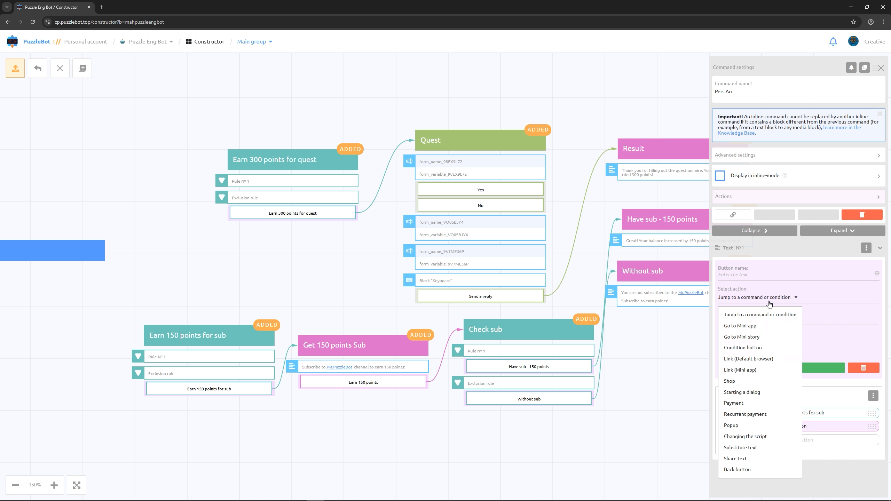
left_click(755, 347)
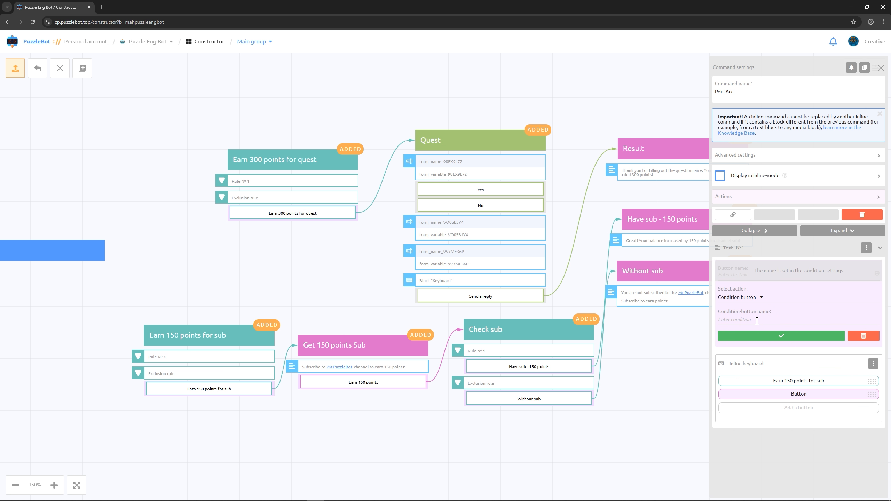
left_click(756, 321)
left_click(758, 346)
left_click(760, 336)
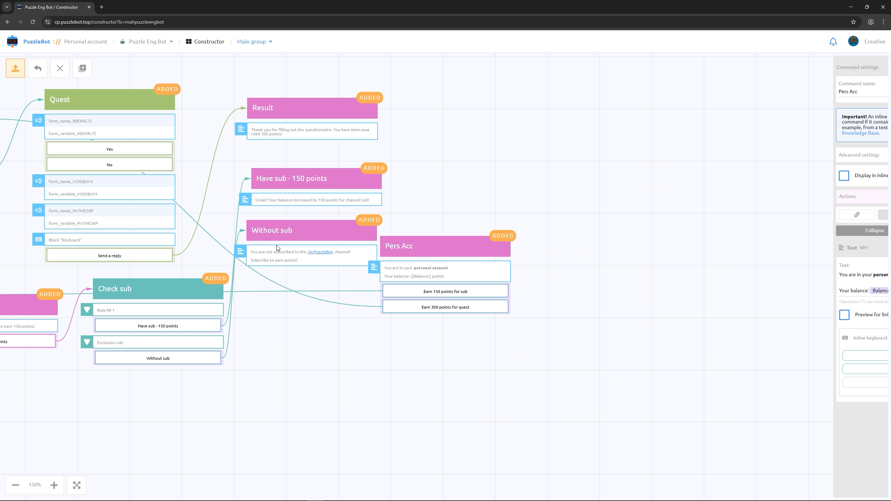
left_click_drag(34, 137, 233, 195)
left_click_drag(261, 230, 229, 185)
Step: Add an action to the /start command that sends the Pers Acc command as a call
left_click(213, 269)
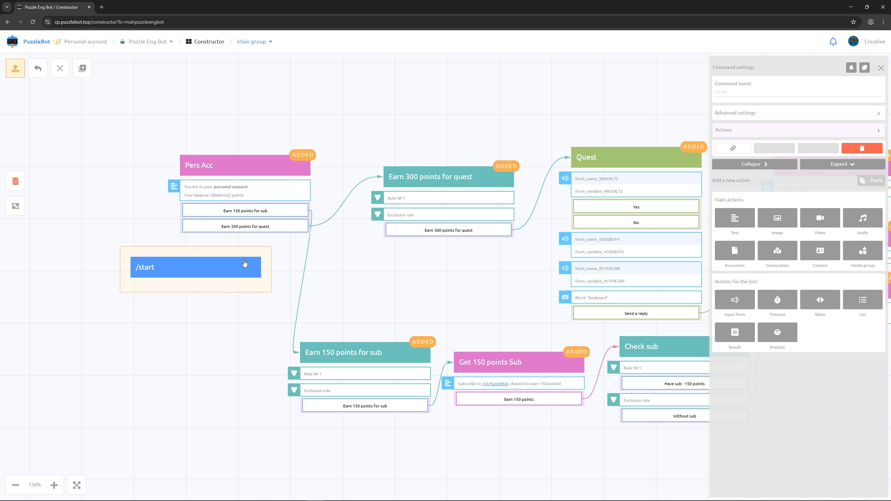
left_click(730, 130)
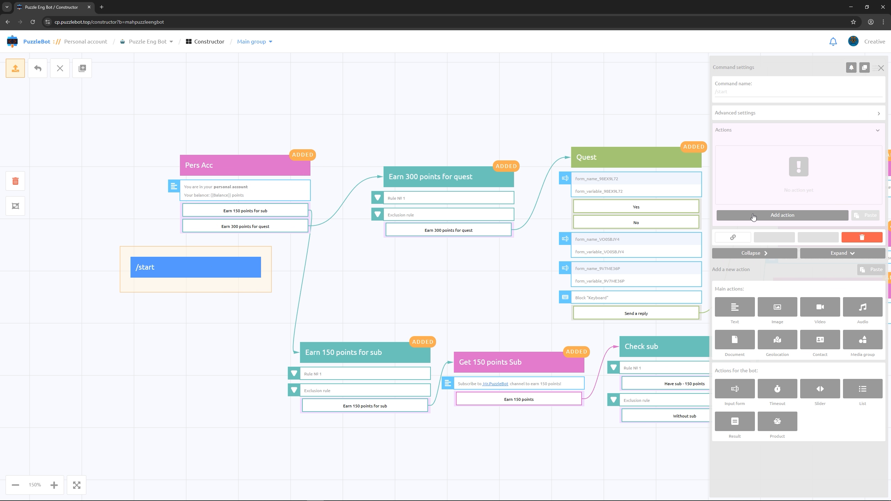
left_click(754, 215)
left_click(750, 250)
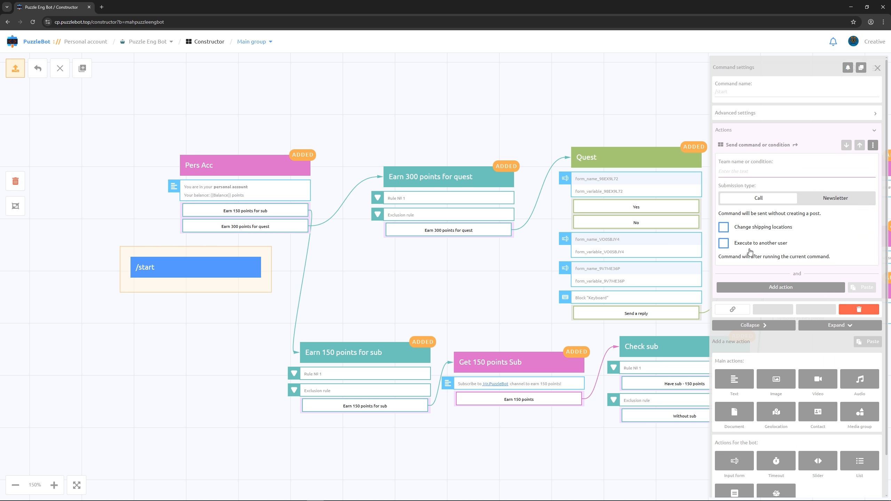
left_click(749, 171)
type("p")
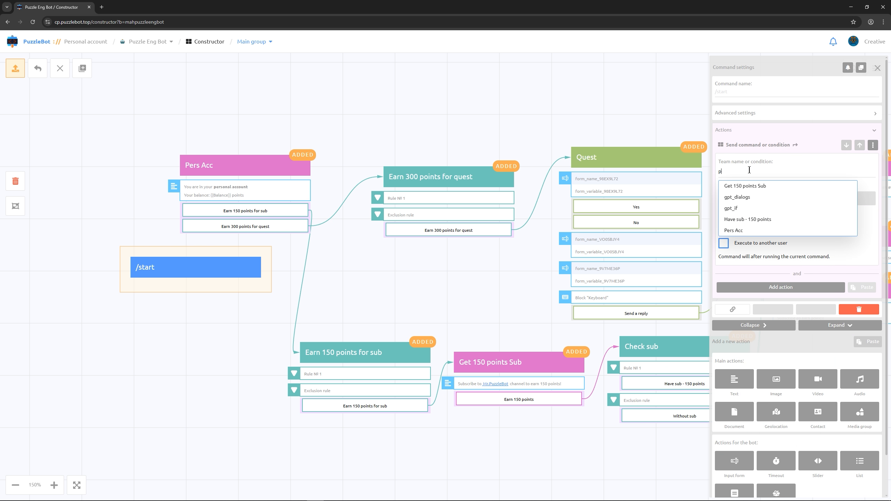
left_click(734, 230)
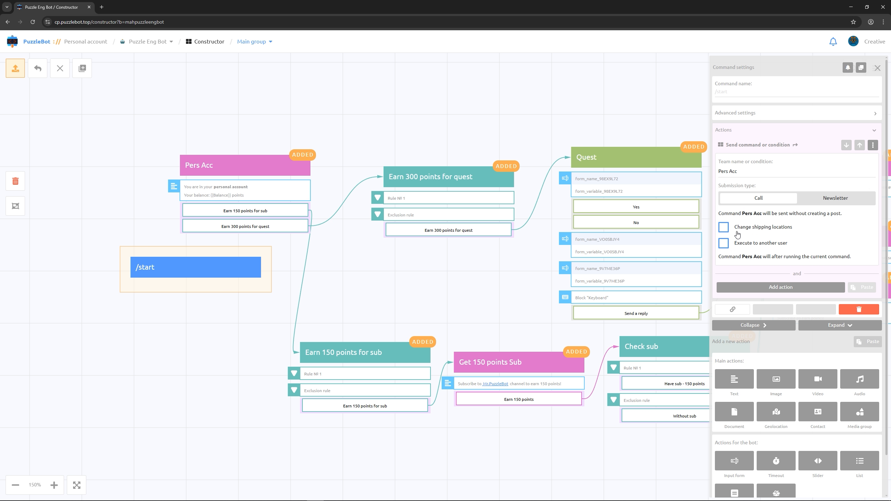
left_click(510, 285)
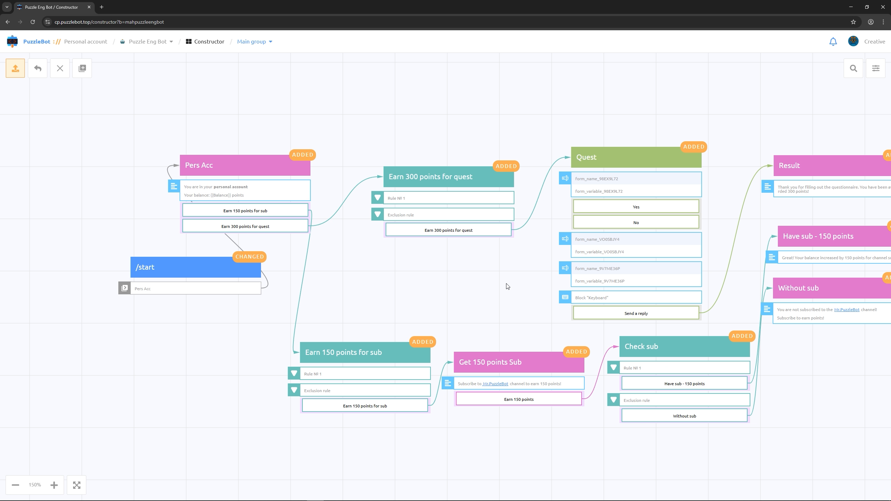
Step: Add an inline button "Personal Account" to the Result text that jumps to Pers Acc
left_click(807, 172)
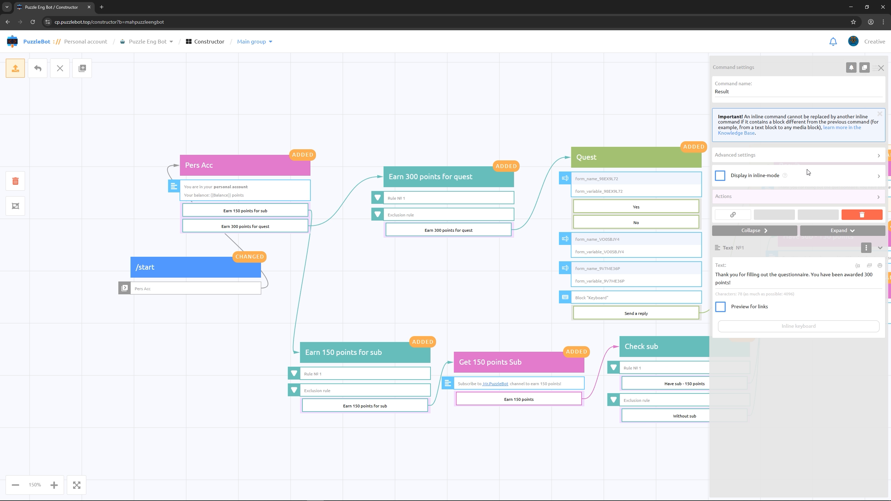
left_click(797, 327)
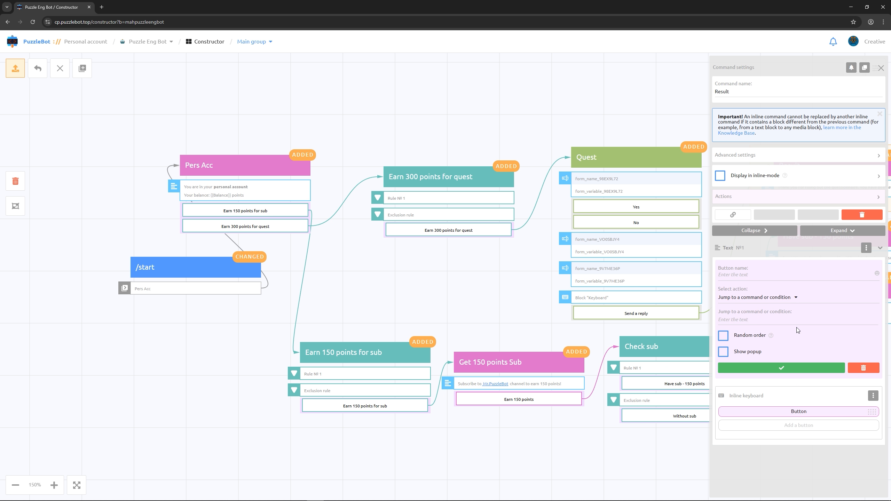
type("Personal Account")
key("ctrl+a")
key("ctrl+c")
left_click(768, 319)
type("p")
left_click(736, 377)
left_click(740, 368)
left_click(589, 446)
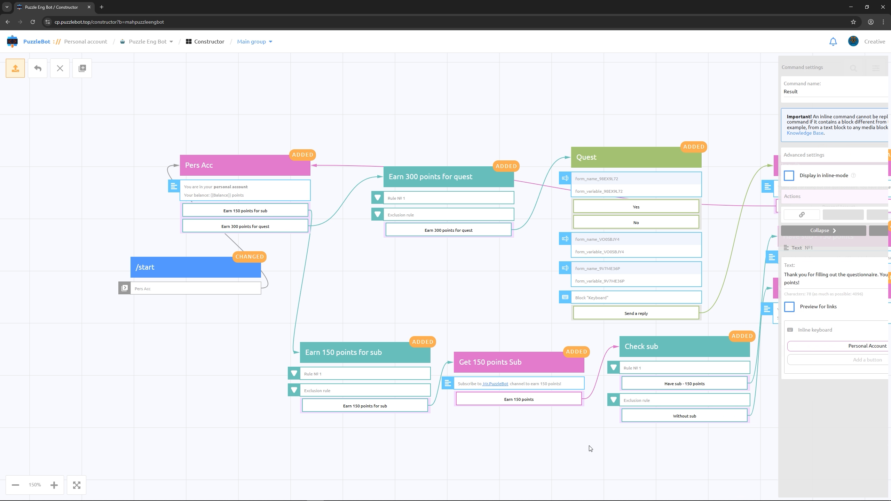
Step: Add an inline button "Personal Account" to the Without sub text that jumps to Pers Acc
left_click_drag(808, 384, 707, 378)
left_click(706, 291)
left_click(781, 335)
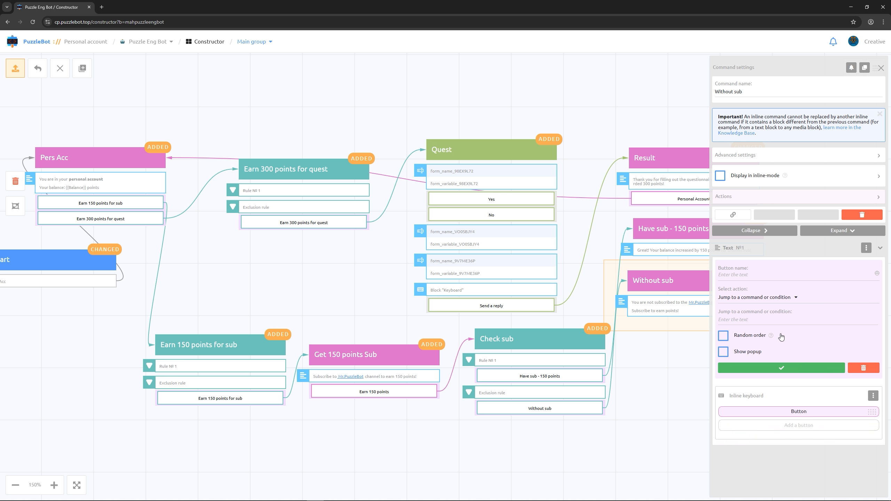
key("ctrl+v")
left_click(760, 320)
type("p")
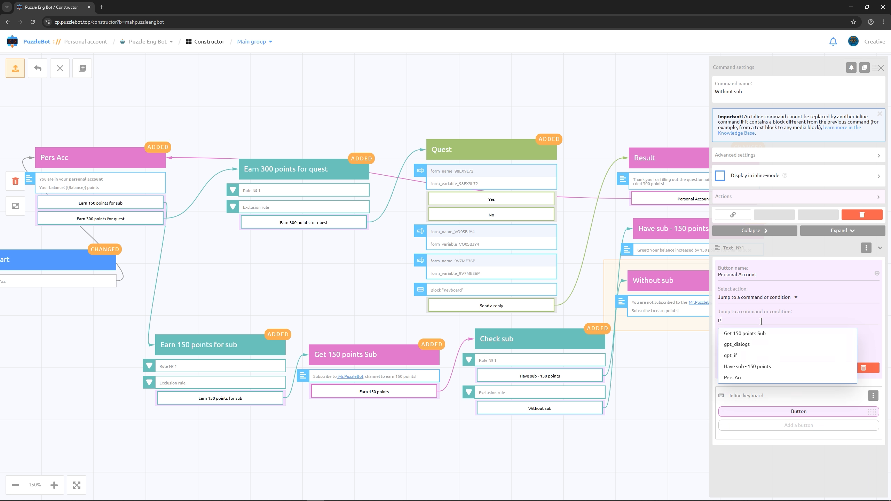
left_click(732, 377)
left_click(741, 369)
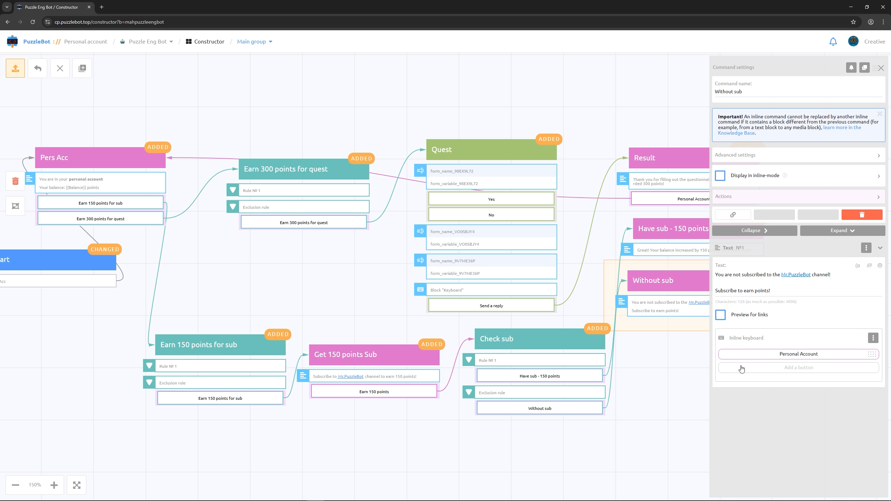
Step: Add a "Check subscription" button to Without sub that jumps to Check sub, and move the block lower, beside Check sub
left_click(741, 368)
left_click(747, 274)
type("Check subscription")
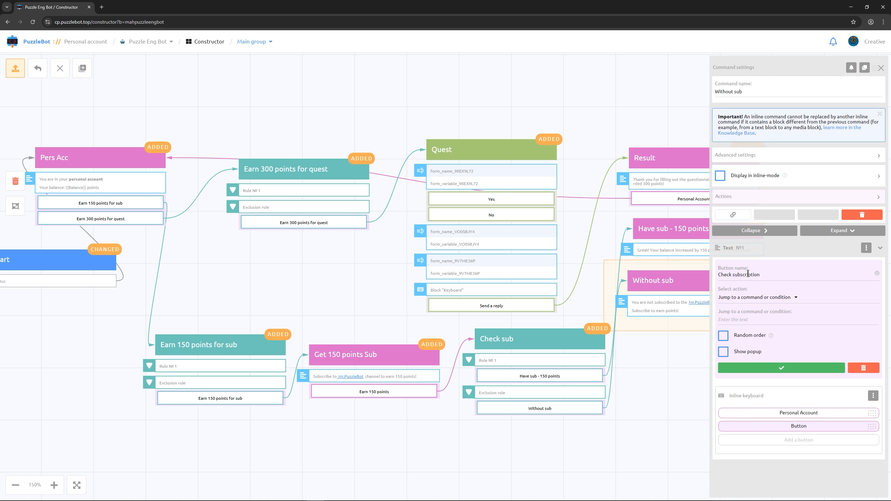
left_click(749, 319)
type("ch")
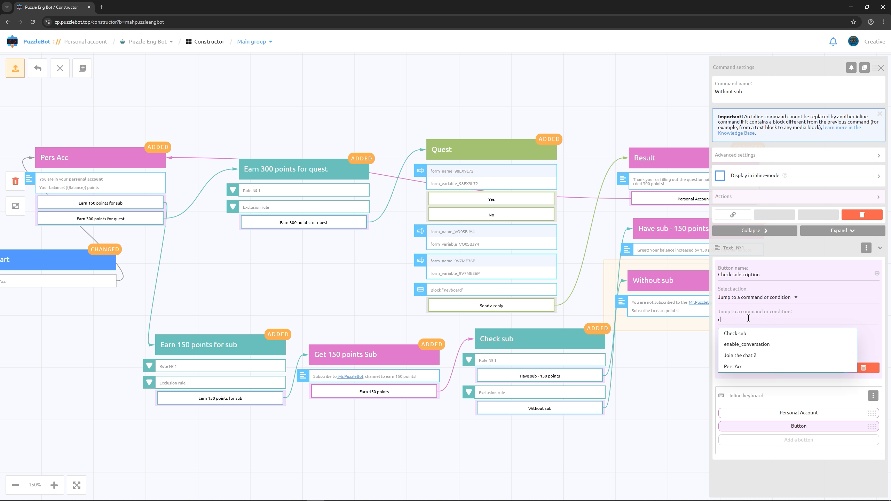
left_click(746, 336)
left_click(750, 369)
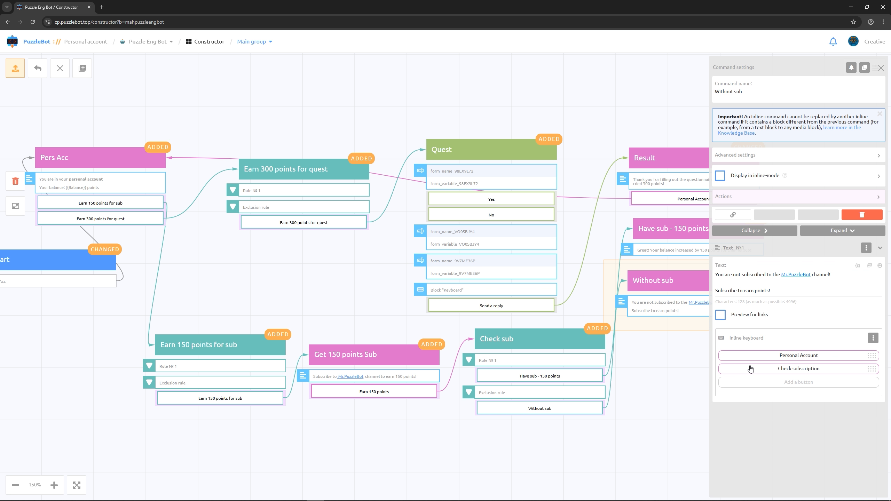
left_click(684, 358)
left_click_drag(706, 287, 729, 339)
Step: Add an inline button "Personal Account" to the "Have sub - 150 points" text that jumps to Pers Acc
left_click(704, 239)
left_click(759, 313)
left_click(756, 275)
type("Personal Account")
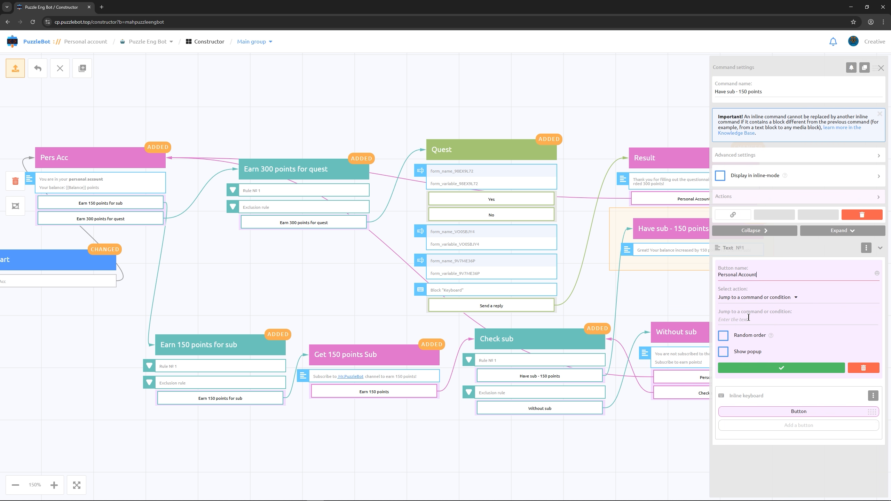
left_click(745, 318)
type("p")
left_click(733, 378)
left_click(740, 368)
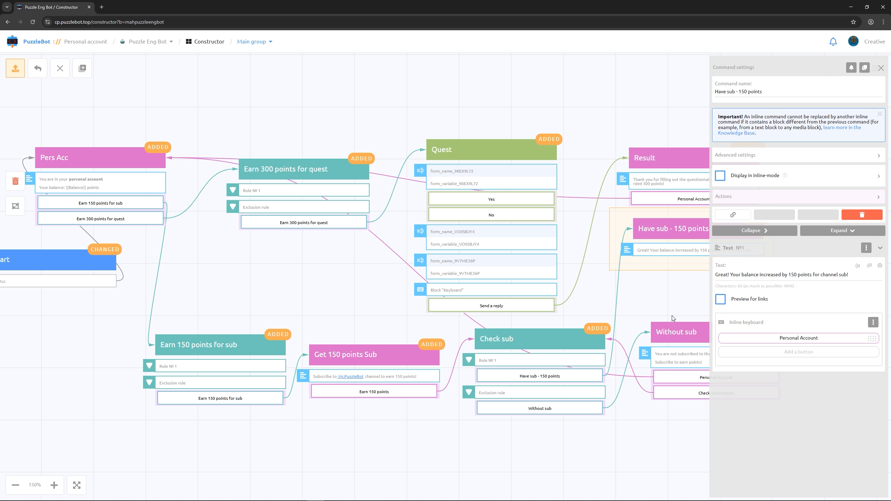
left_click(662, 301)
Step: Add a second inline button "Personal Account" to Get 150 points Sub that jumps to Pers Acc
left_click(415, 357)
left_click(791, 352)
left_click(770, 275)
key("ctrl+v")
left_click(758, 316)
type("c")
left_click(732, 366)
left_click(733, 367)
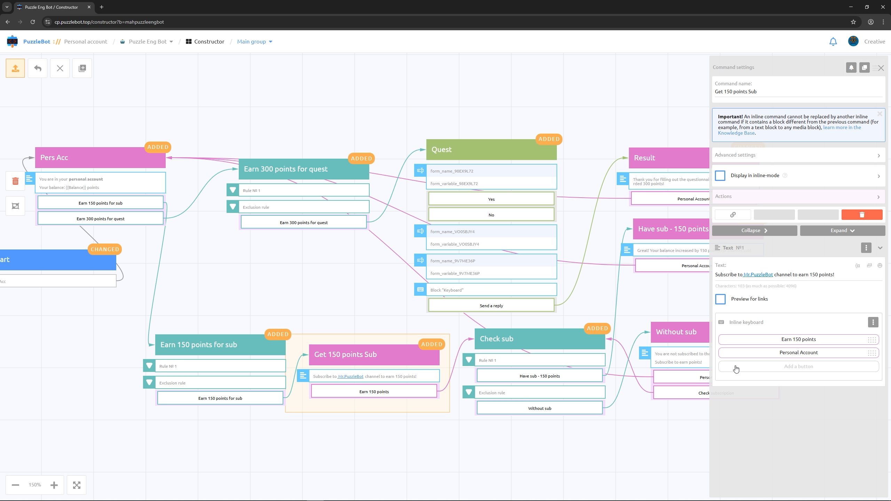
left_click(659, 436)
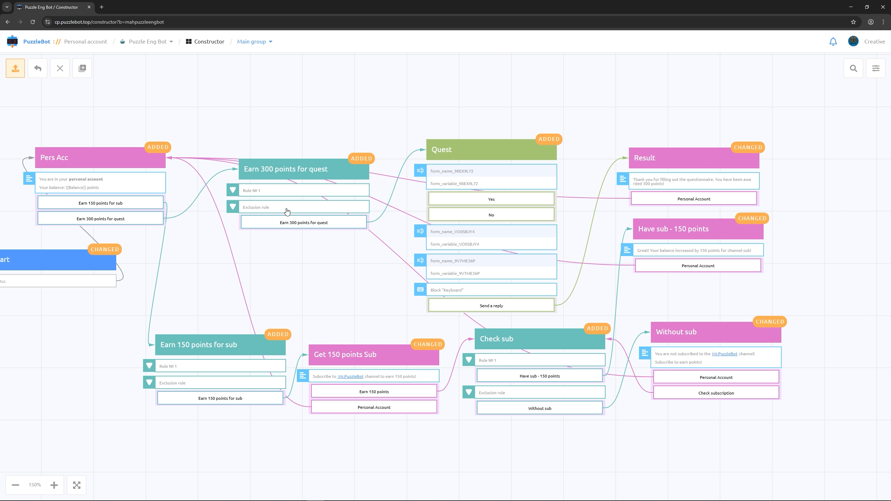
Step: Apply all constructor changes and switch to the Puzzle Eng Bot chat in Telegram
left_click(20, 74)
left_click(405, 283)
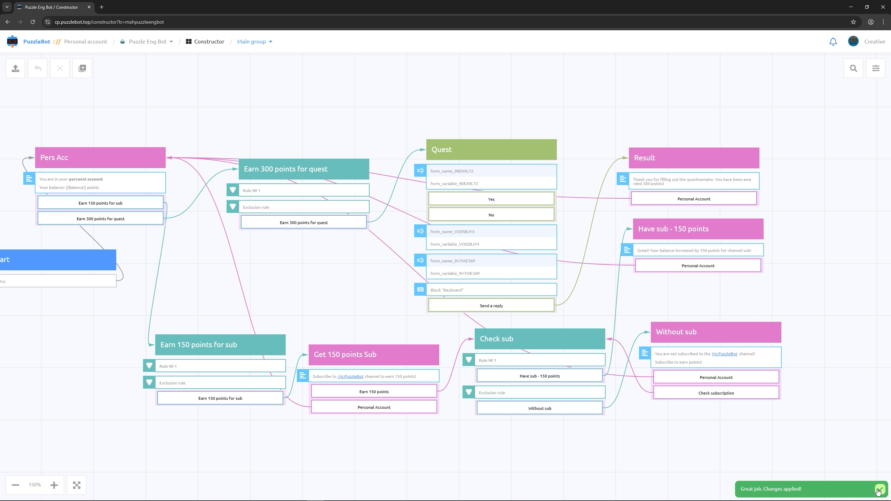
left_click(852, 7)
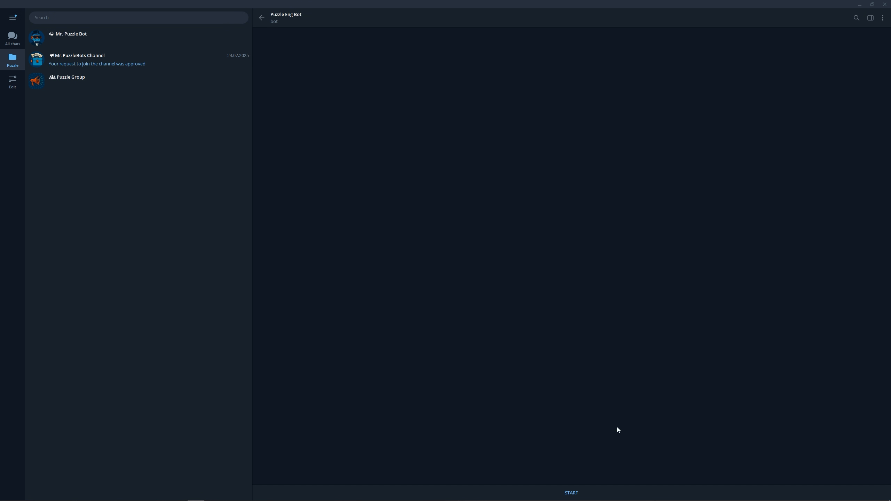
Step: Start the bot and try to claim the 150 subscription points without being subscribed
left_click(572, 493)
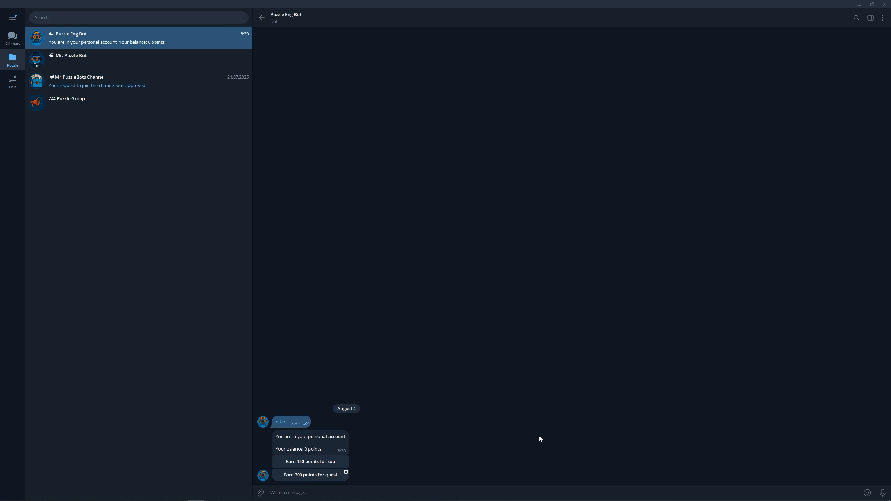
left_click(341, 465)
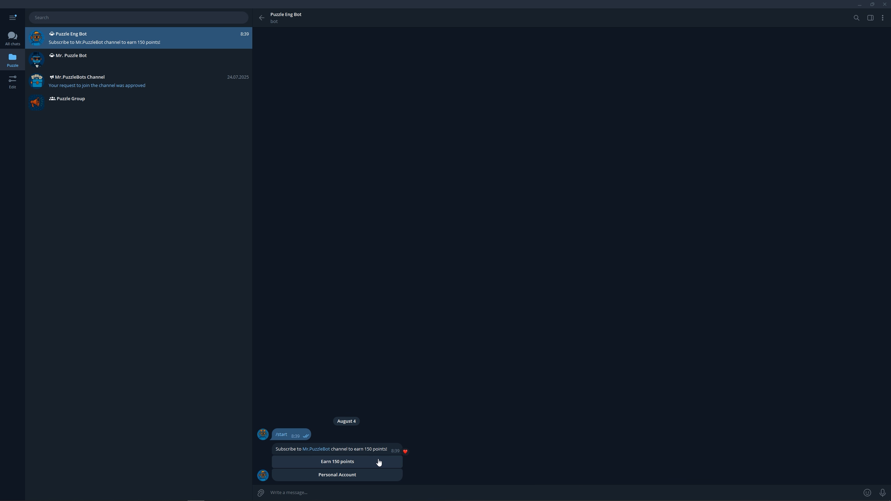
left_click(396, 464)
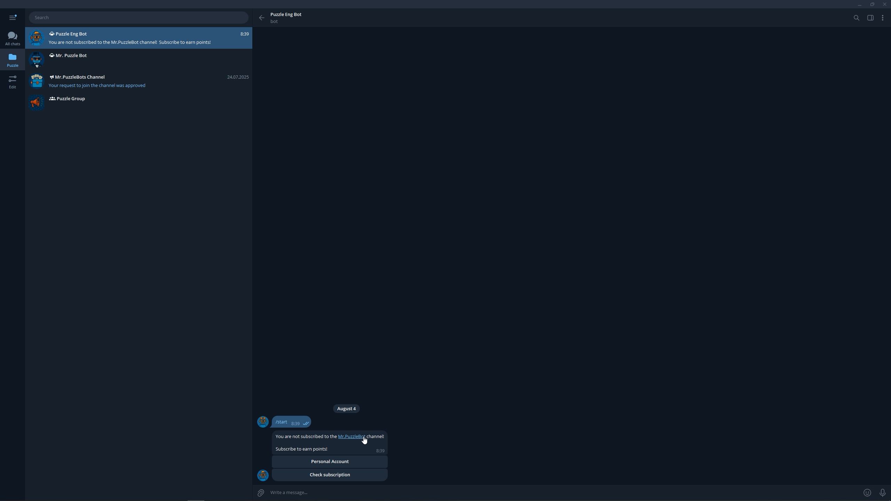
Step: Open the linked Mr.PuzzleBot channel, join it, and leave the channel view
left_click(364, 437)
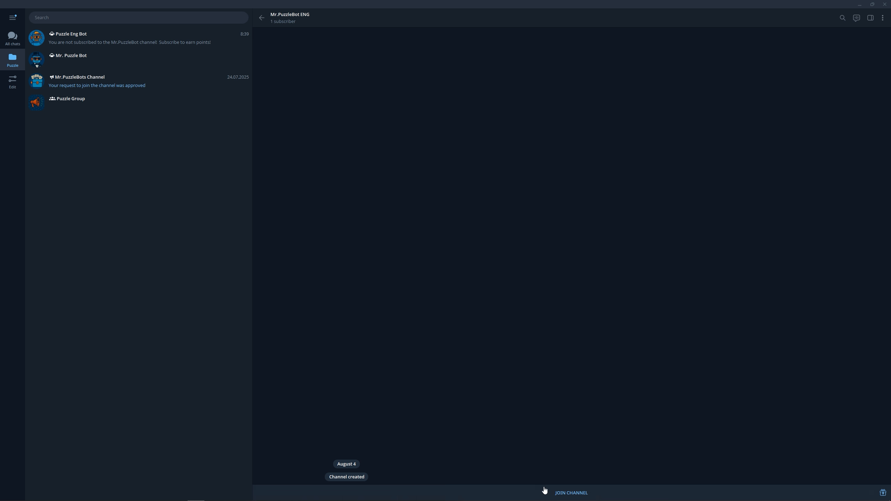
left_click(569, 493)
left_click(262, 18)
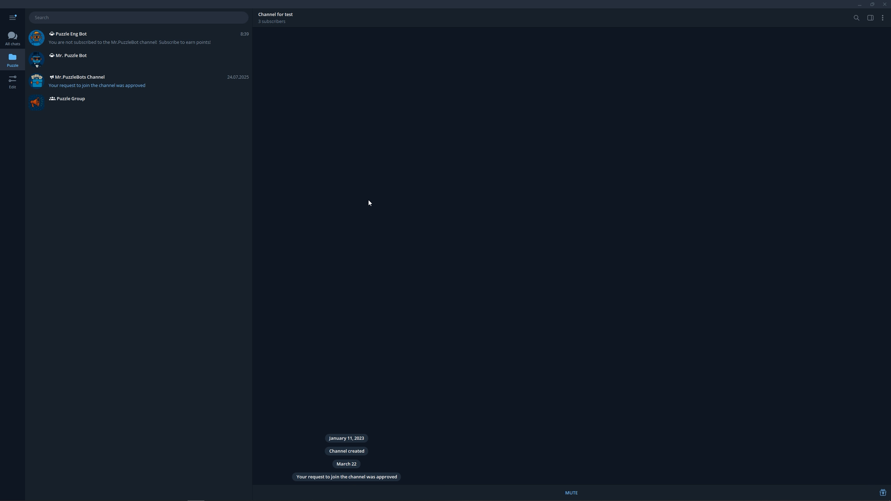
Step: Return to the Puzzle Eng Bot chat, check the subscription again, and open the personal account
left_click(232, 42)
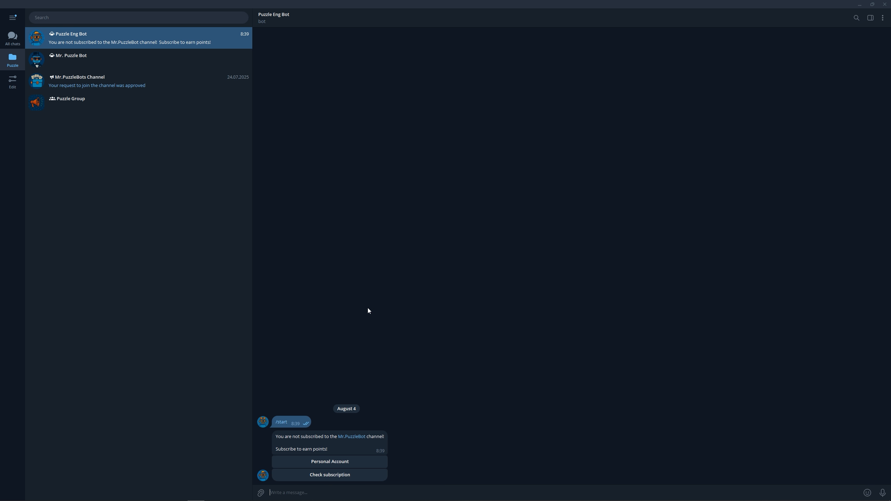
left_click(360, 478)
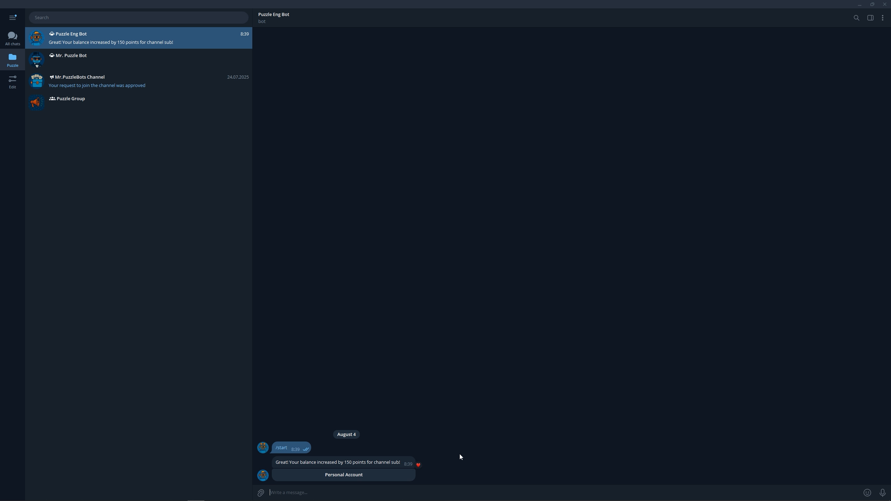
left_click(399, 481)
Step: Submit the quest form with "No" for earlier bots, a first name and botbuilding level "None", and reopen the personal account
left_click(347, 479)
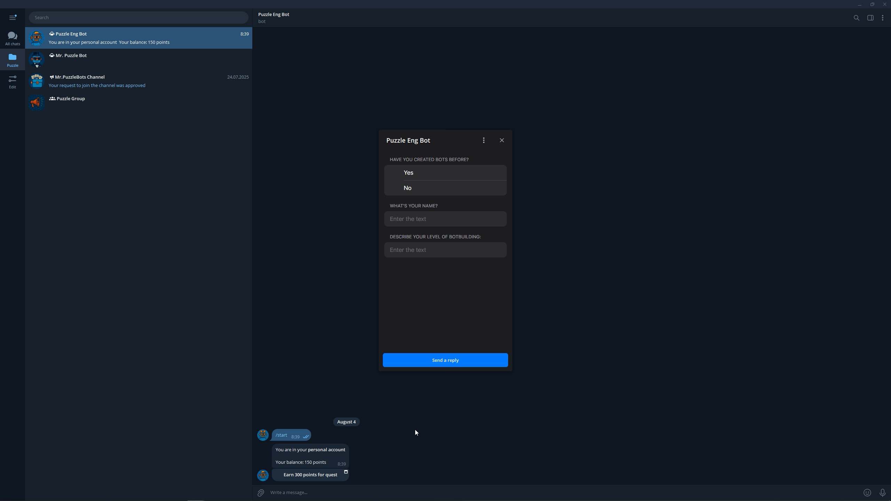
left_click(436, 189)
left_click(418, 220)
type("Marie")
left_click(415, 245)
type("None")
left_click(450, 360)
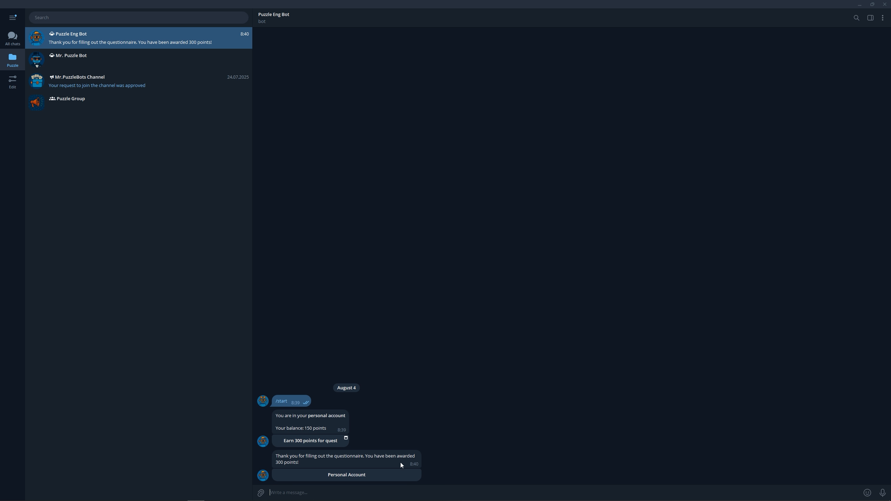
left_click(402, 474)
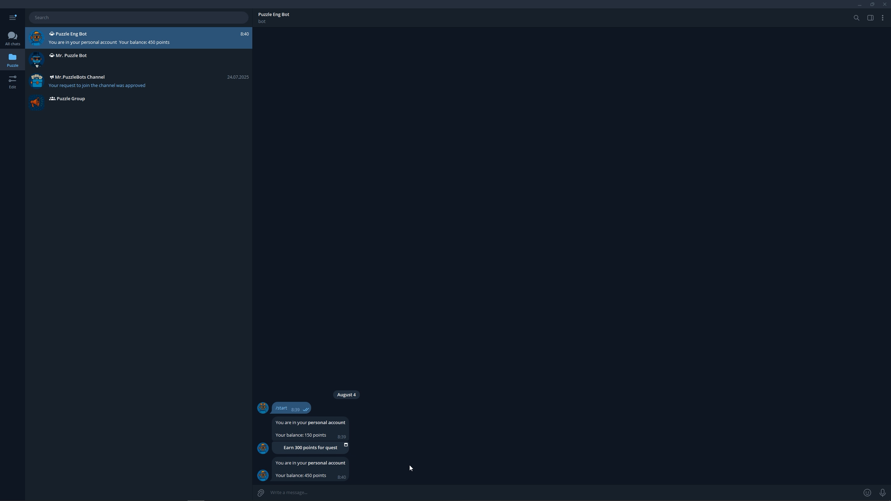